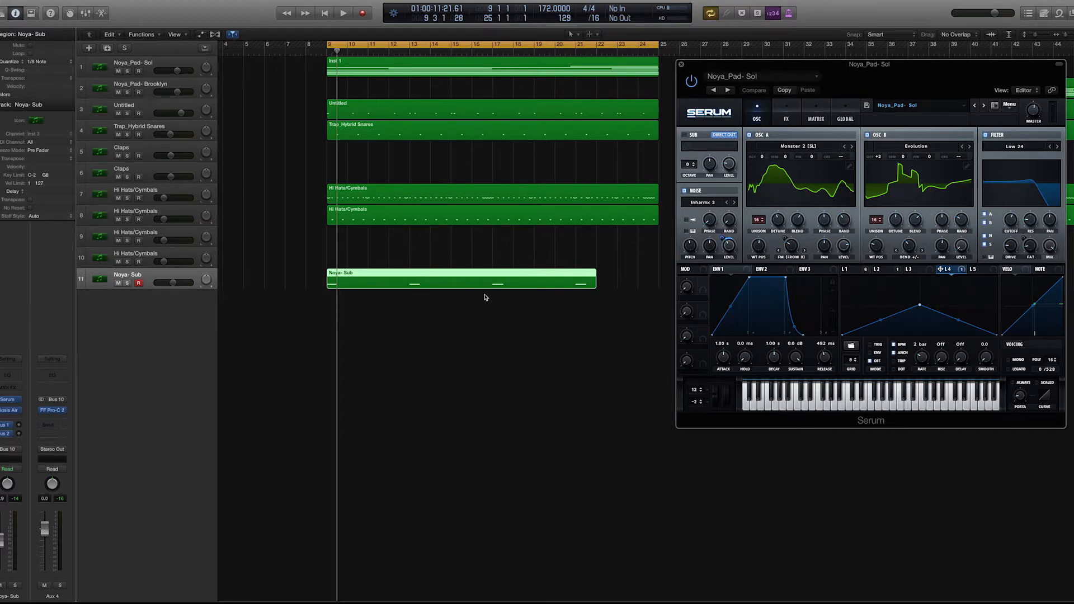
- Play the full arrangement, and solo the Noya_Pad- Sol track and play it on its own
key("space")
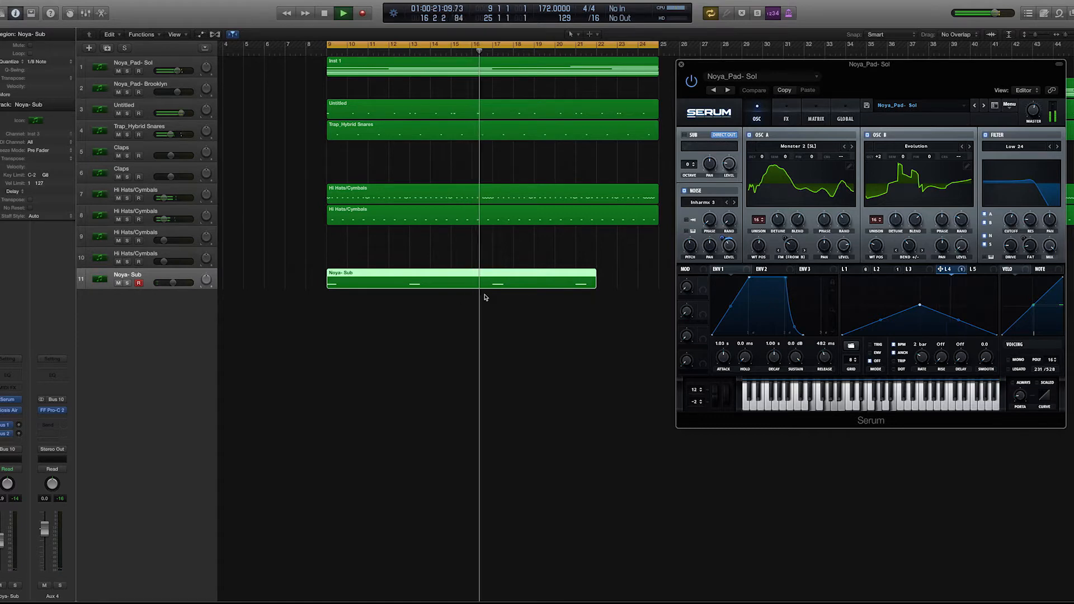
key("space")
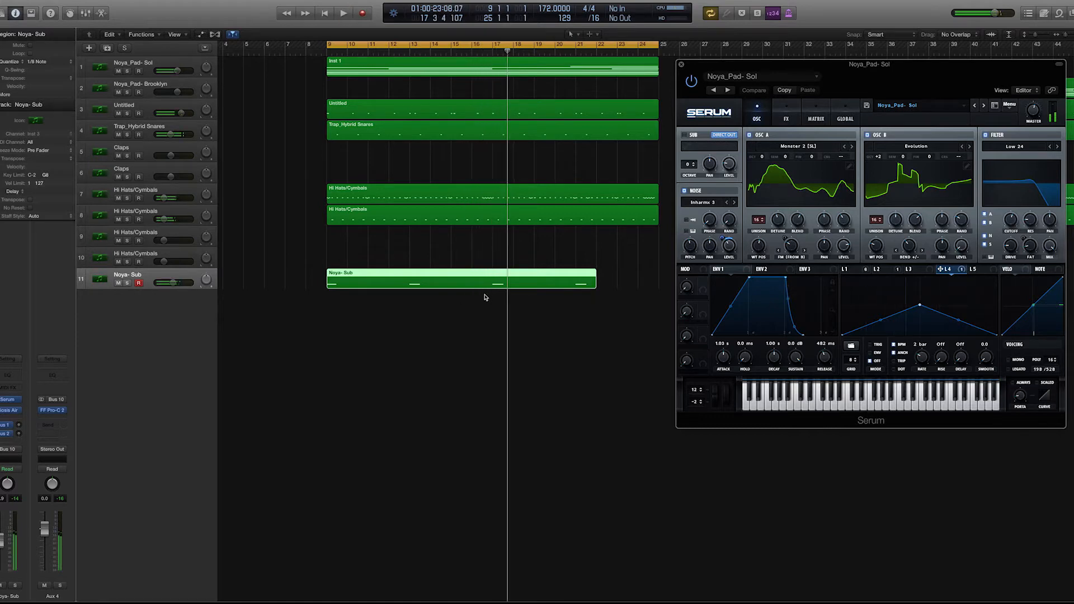
left_click(150, 64)
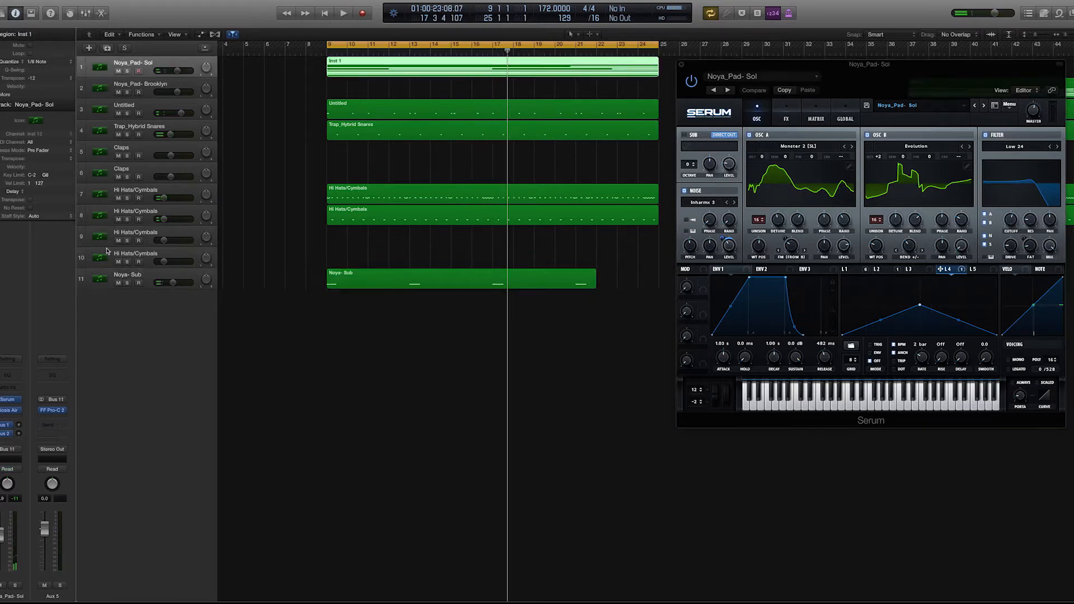
left_click(127, 71)
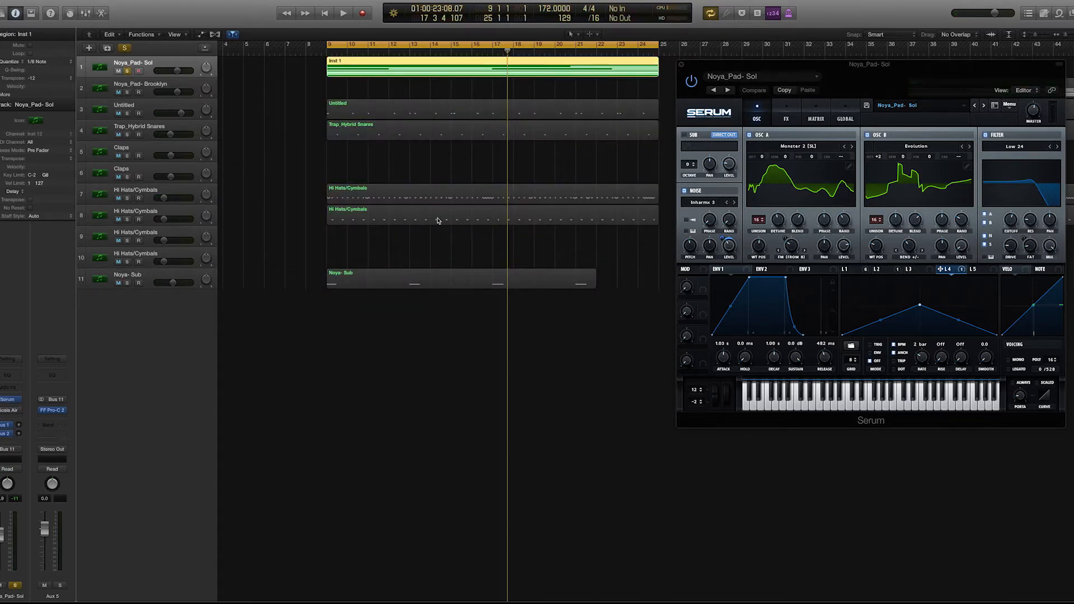
key("space")
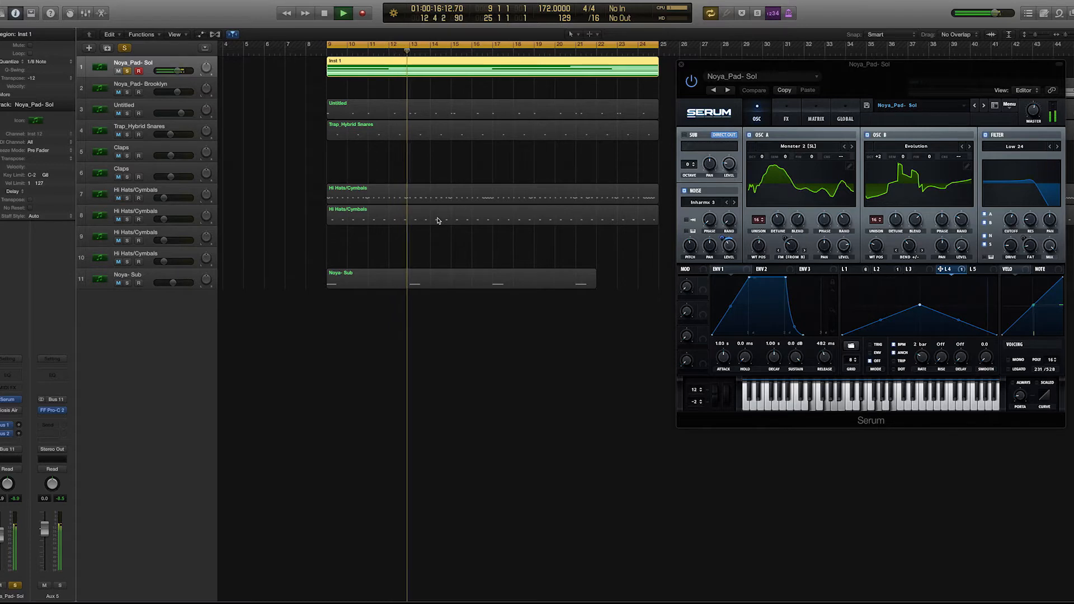
key("space")
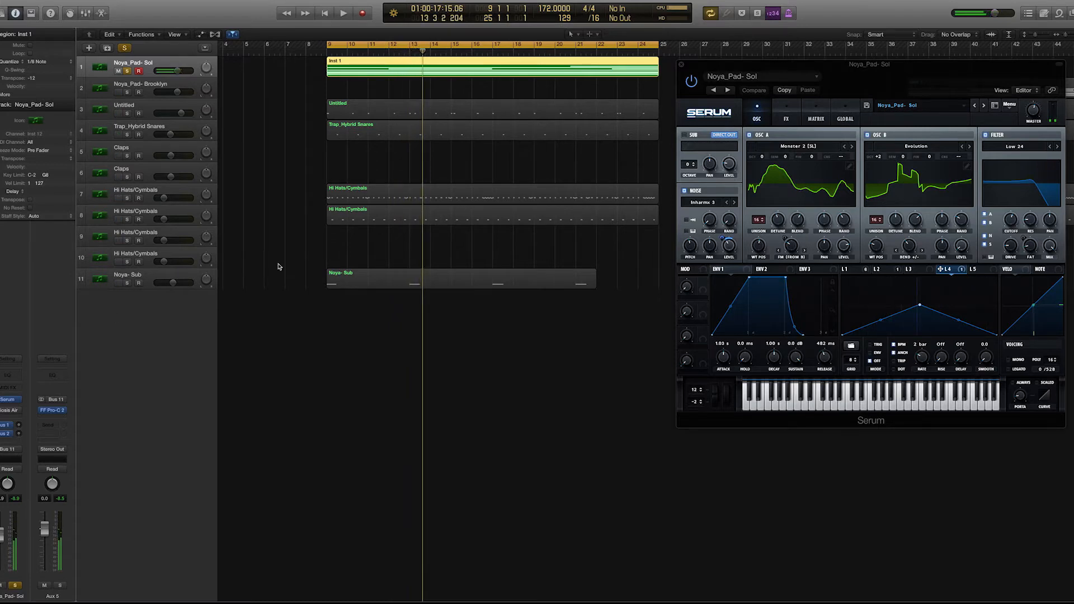
- Reopen the Serum plug-in window of the Noya_Pad- Sol track and place it mid-screen over the arrangement
left_click(8, 400)
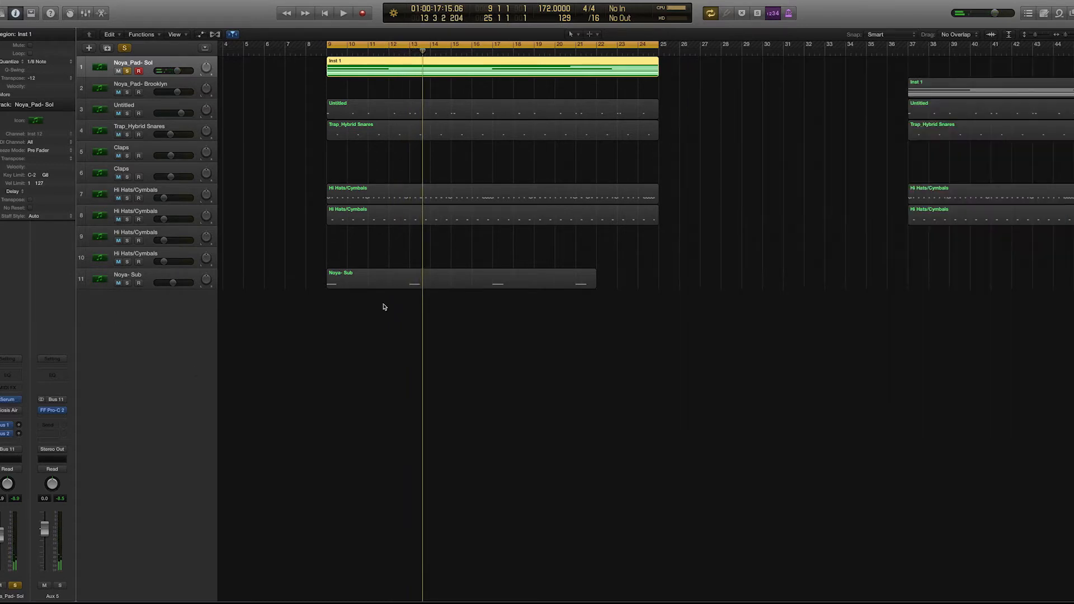
left_click(8, 399)
left_click_drag(912, 73, 714, 97)
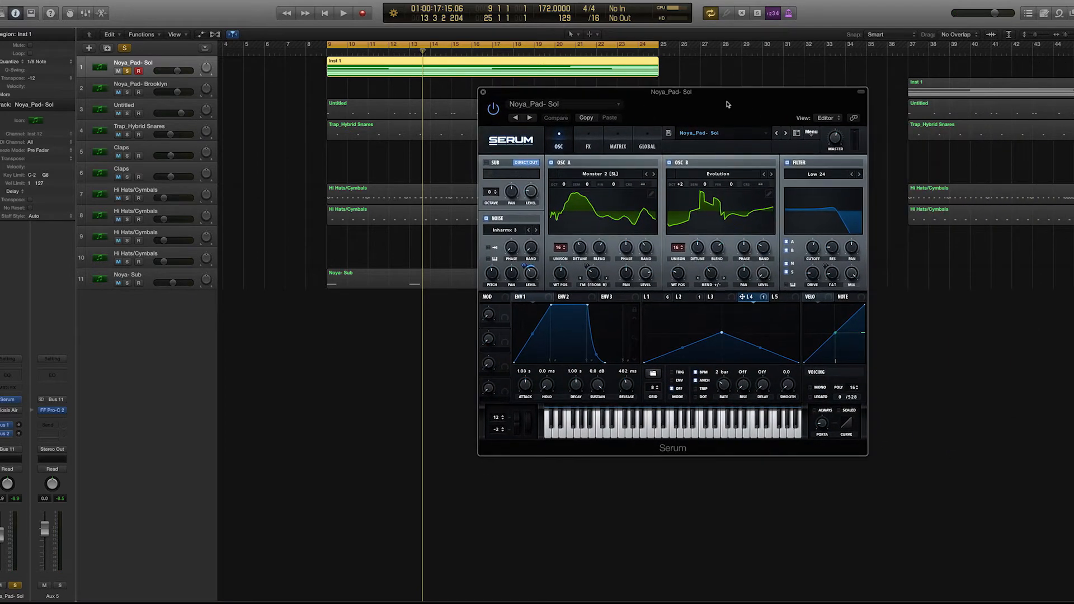
- Switch off oscillator B, the filter and the noise oscillator in Serum, and look over the effects rack
left_click(670, 163)
left_click(788, 163)
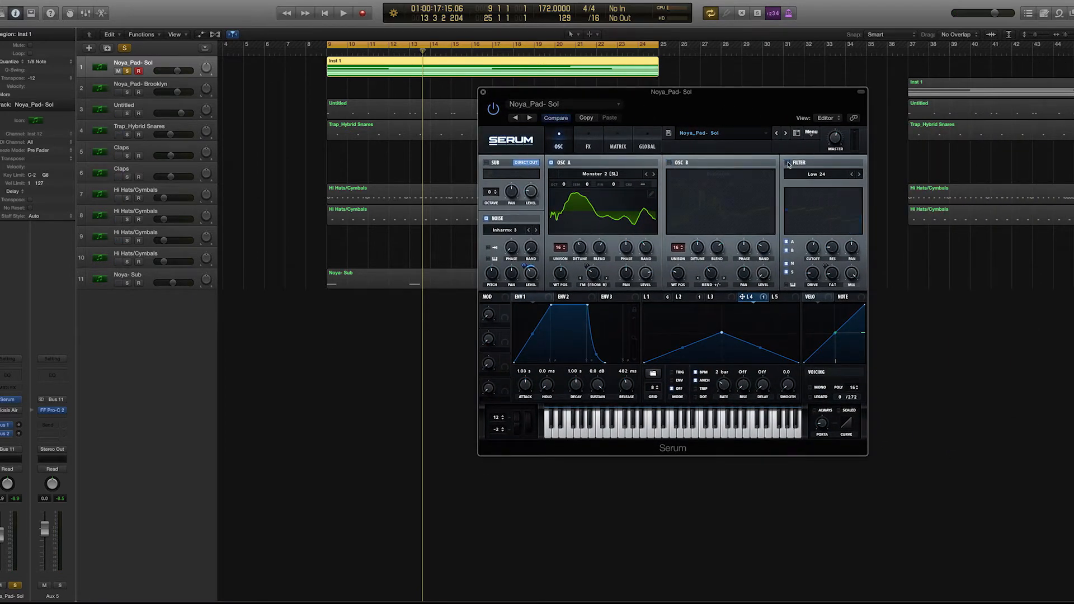
left_click(486, 218)
left_click(588, 142)
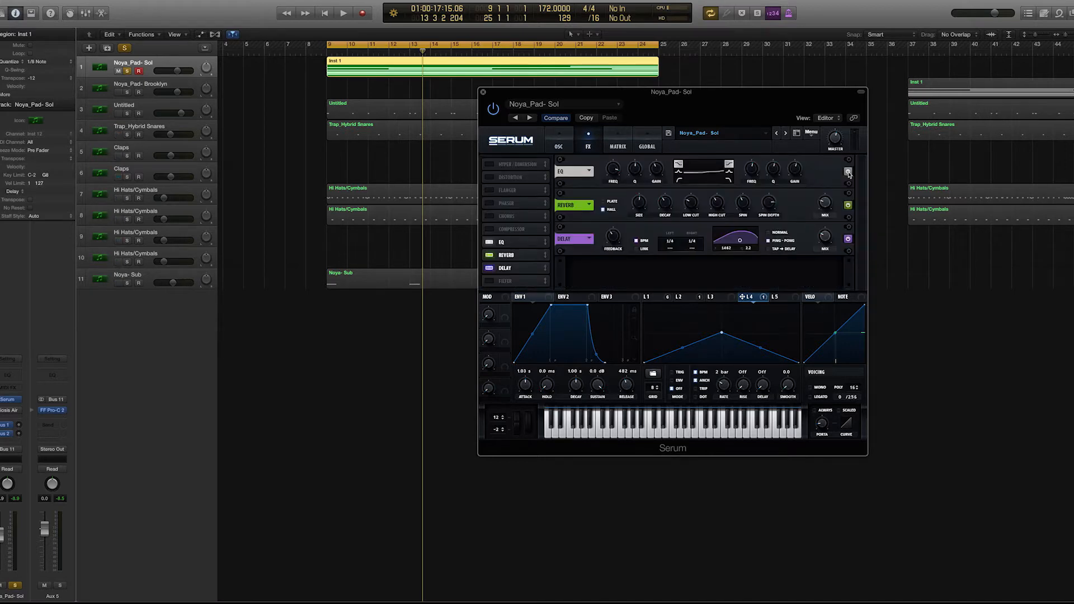
left_click(562, 141)
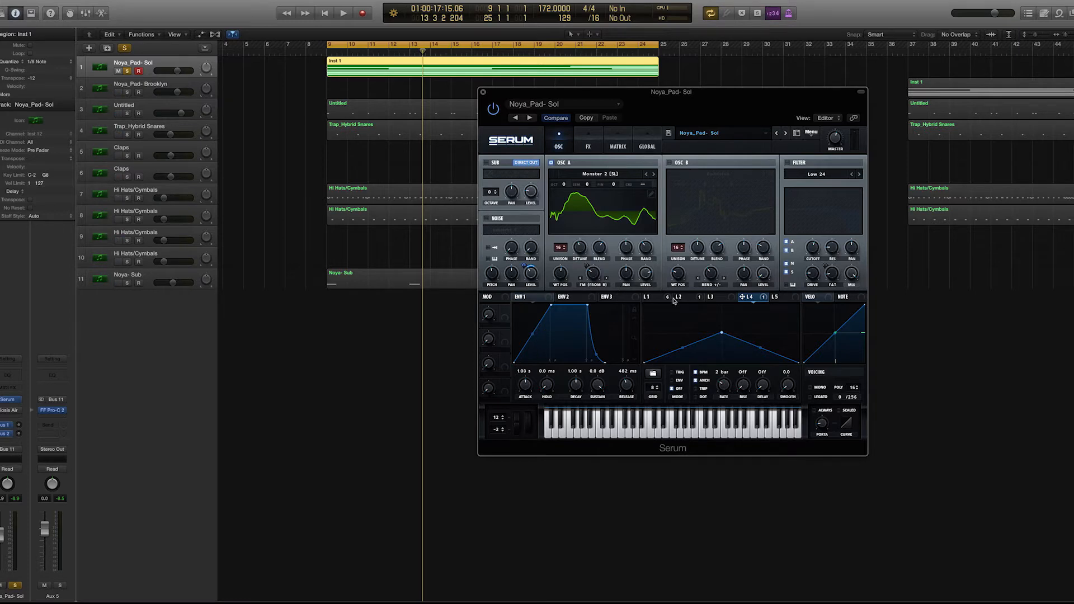
- Show LFO 1 and play the pad with only oscillator A active
left_click(658, 299)
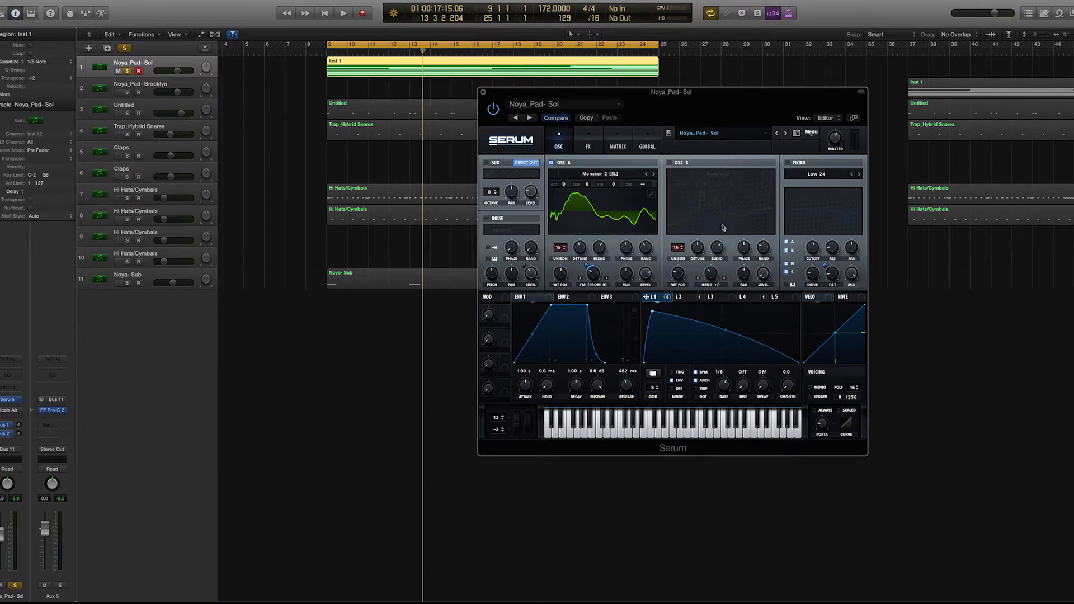
key("space")
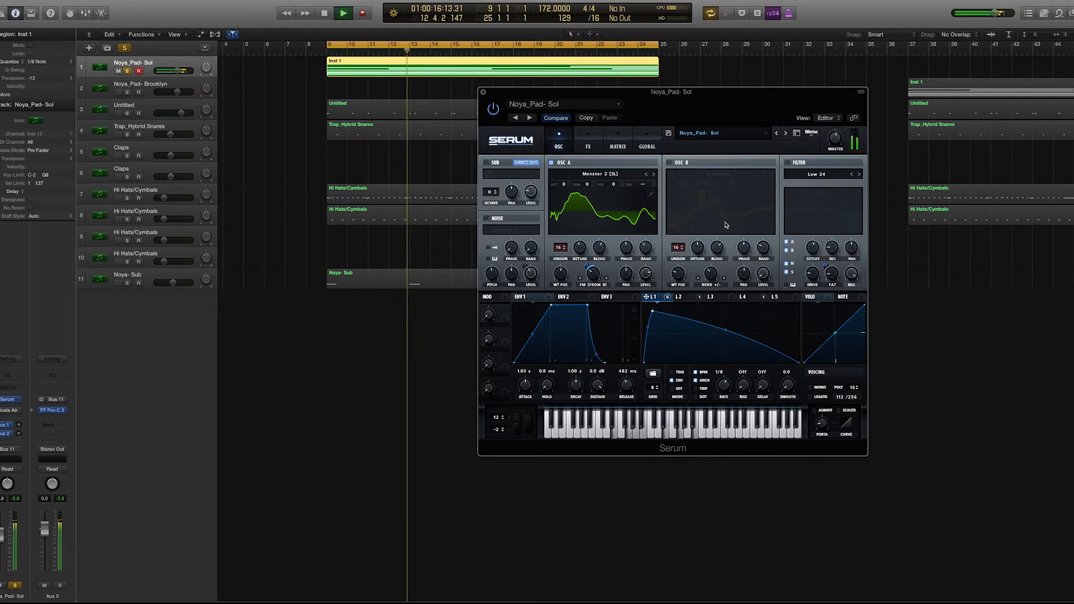
key("space")
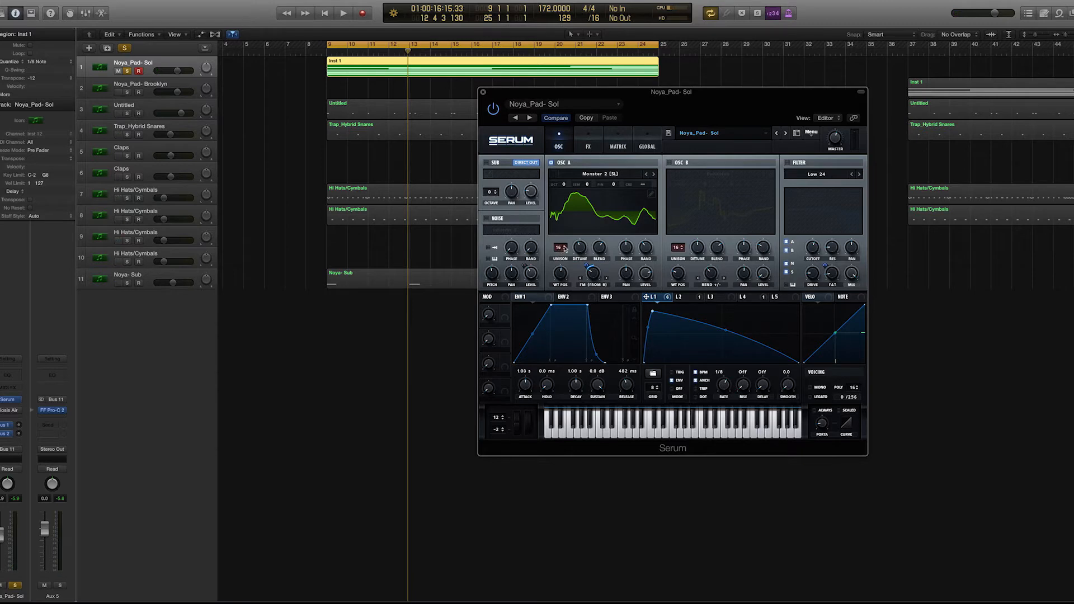
- Examine oscillator A's wavetable choice in the Spectral category, its unison and wavetable position settings, and its warp mode
left_click(607, 176)
mouse_move(607, 207)
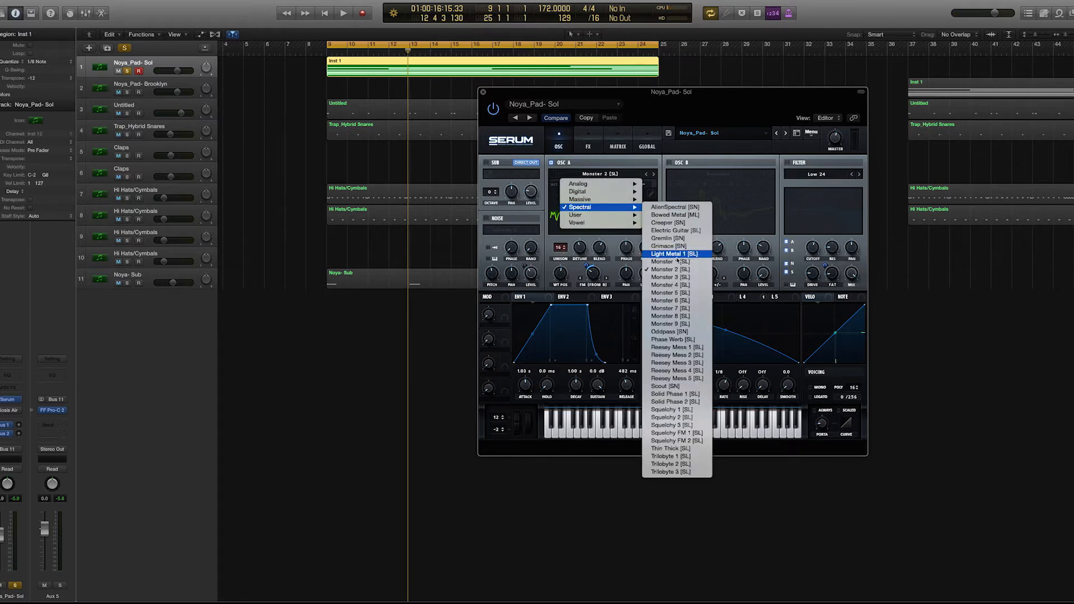
left_click(547, 248)
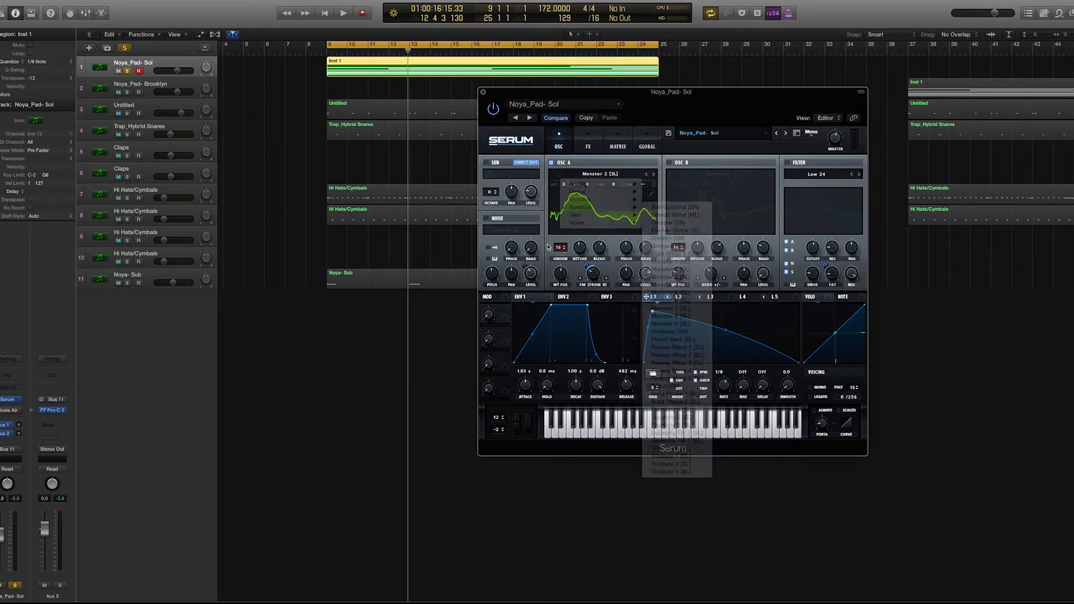
mouse_move(583, 251)
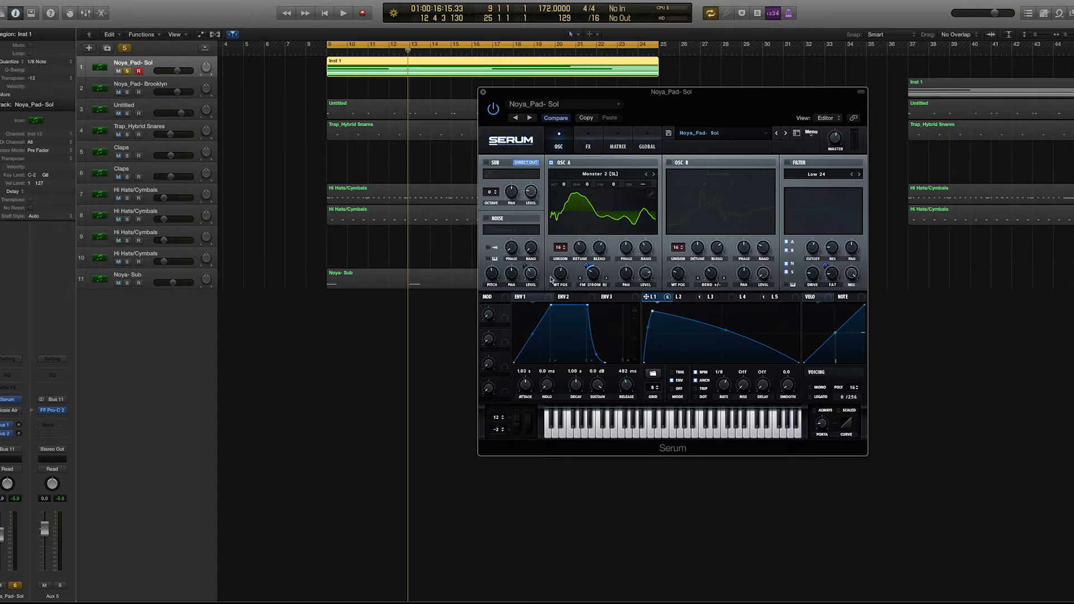
mouse_move(560, 274)
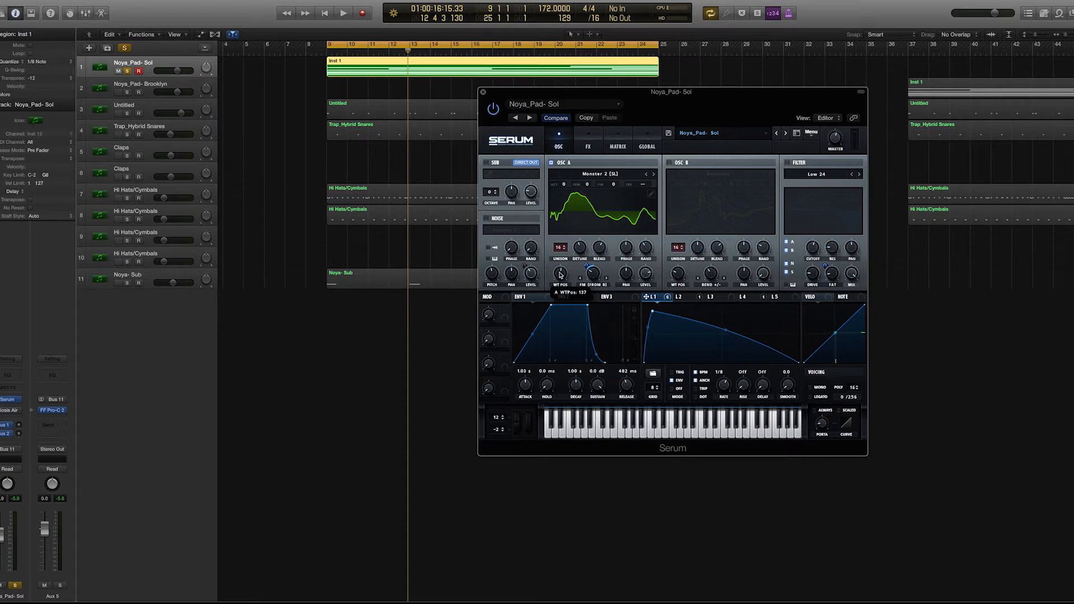
left_click(596, 285)
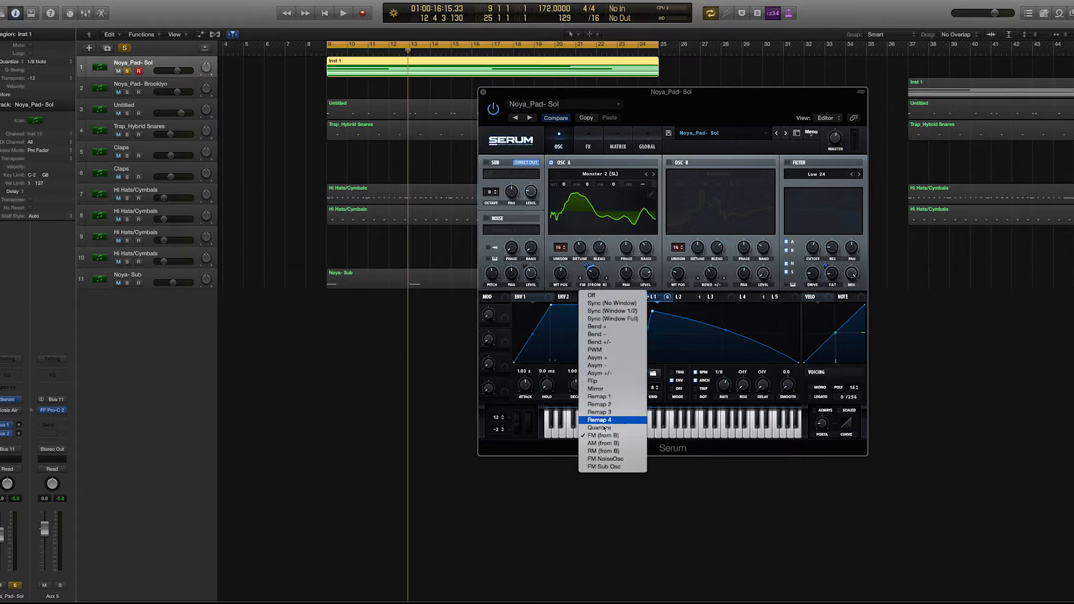
left_click(573, 272)
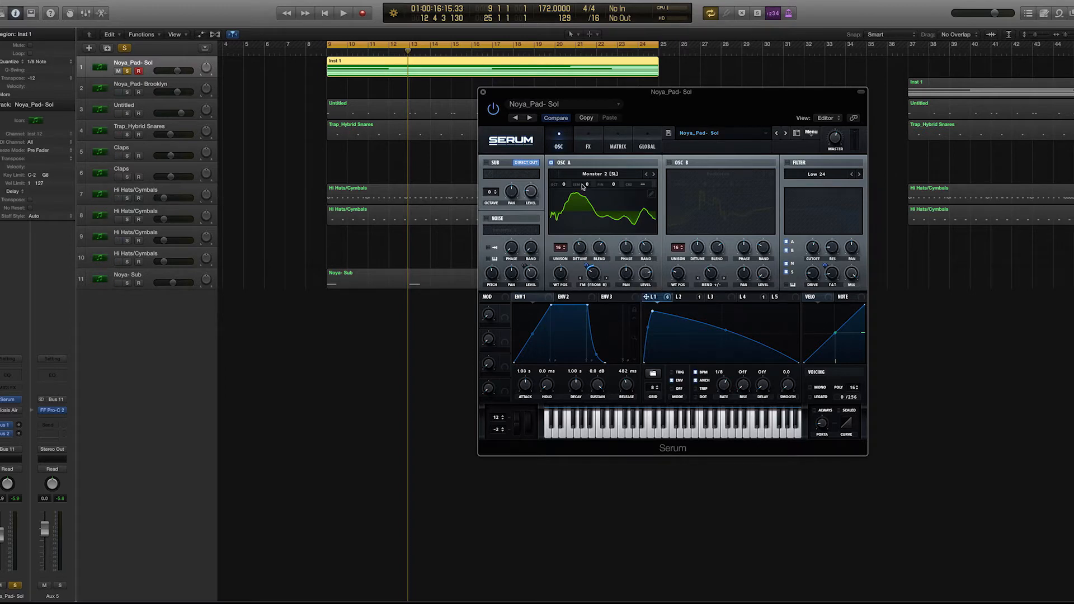
- Switch on oscillator B and examine its wavetable, unison, detune, phase, wavetable position, warp mode and level
left_click(670, 163)
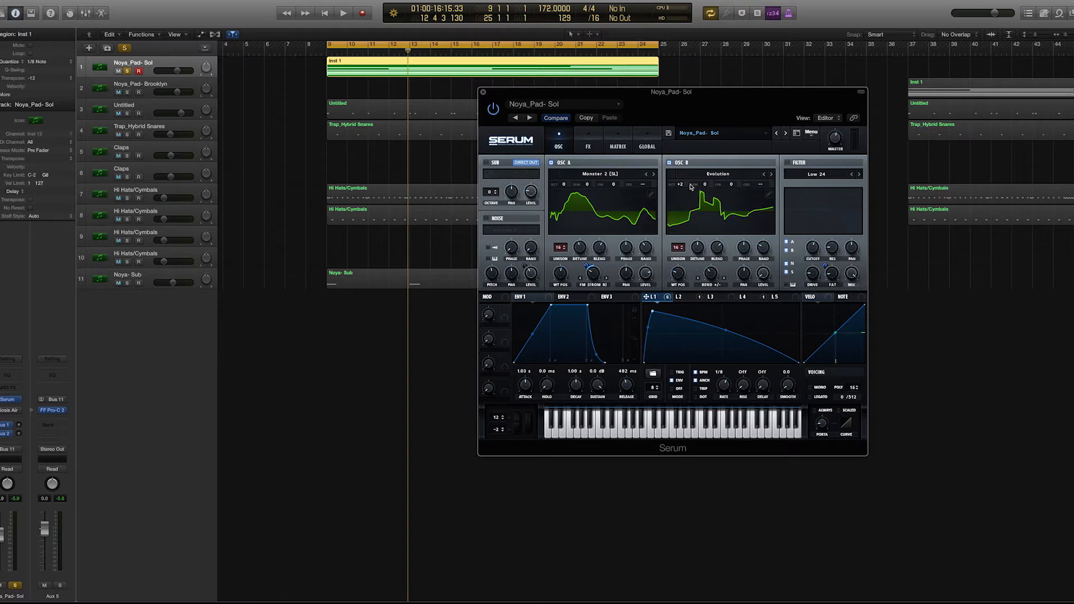
left_click(716, 175)
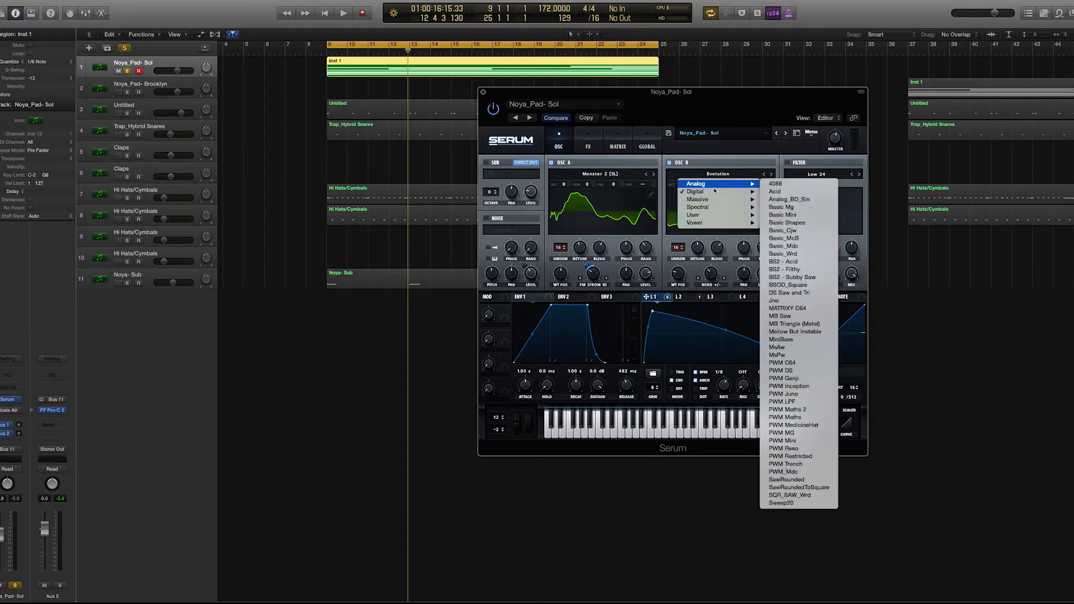
left_click(666, 240)
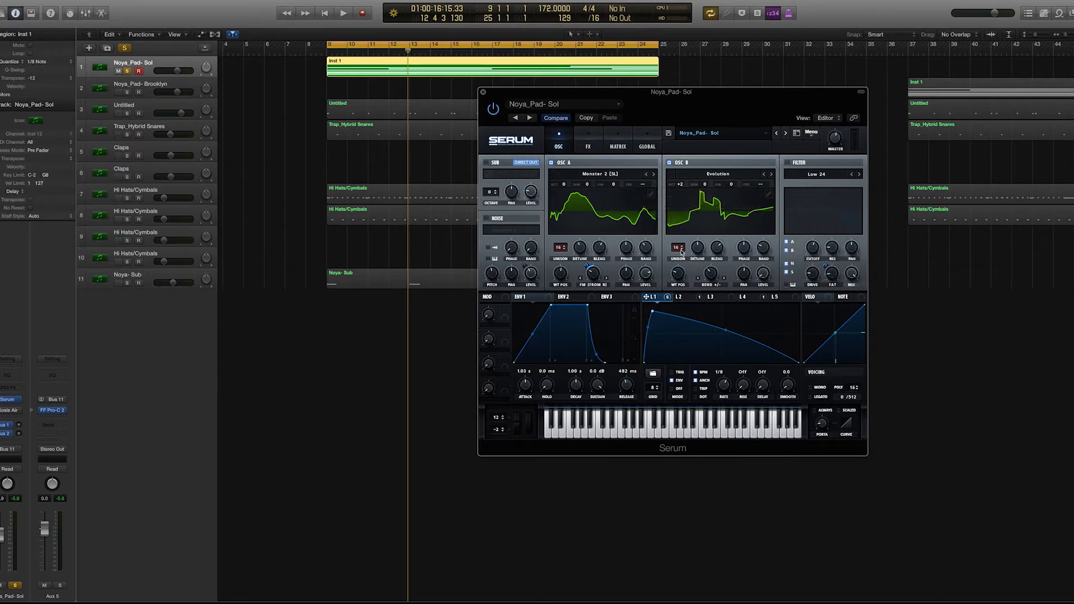
mouse_move(698, 252)
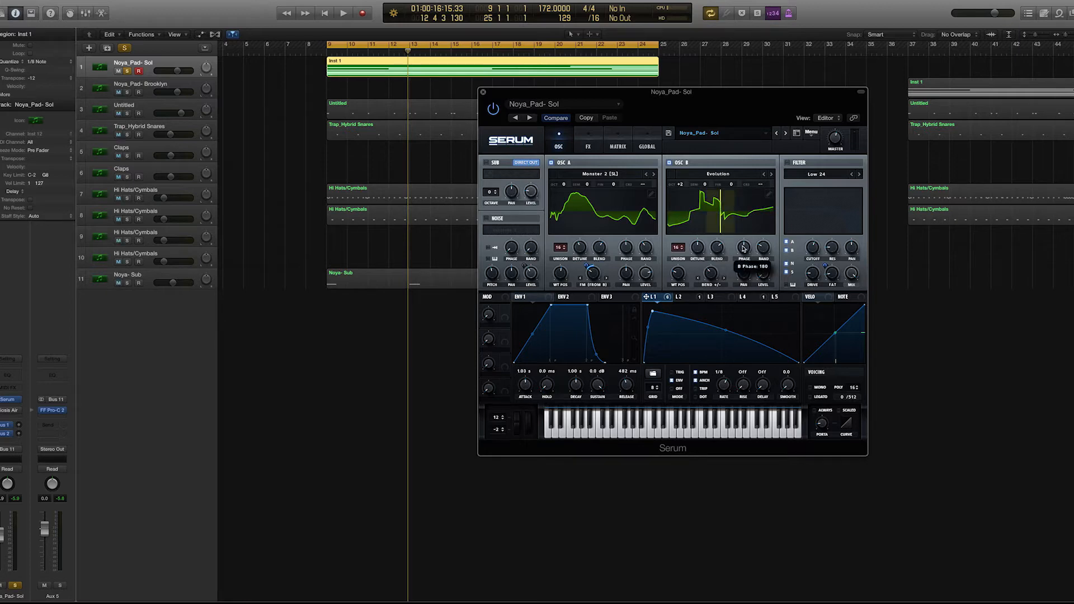
mouse_move(681, 274)
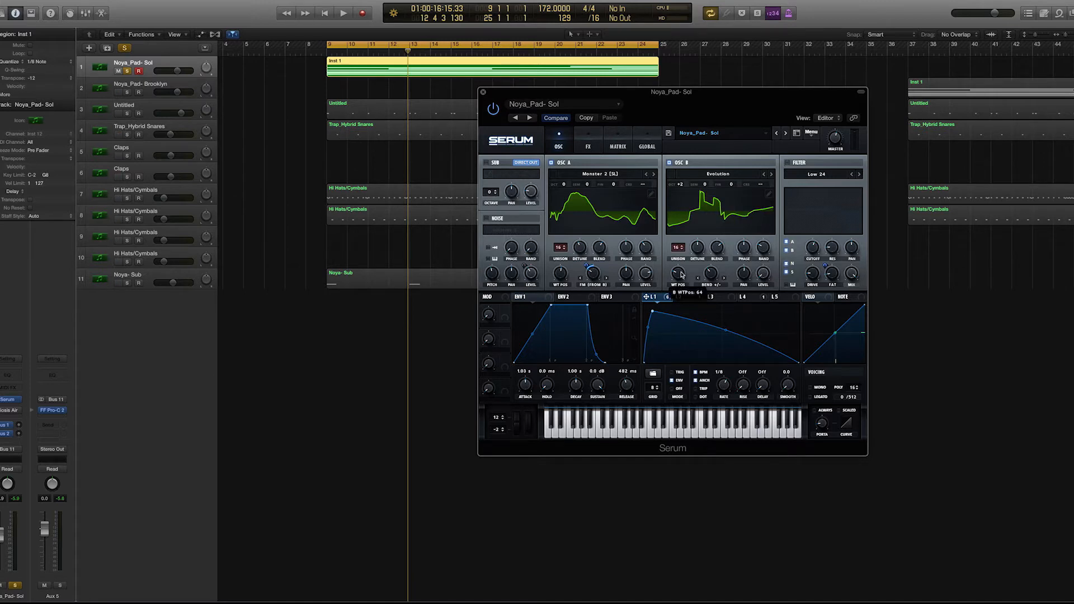
left_click(711, 284)
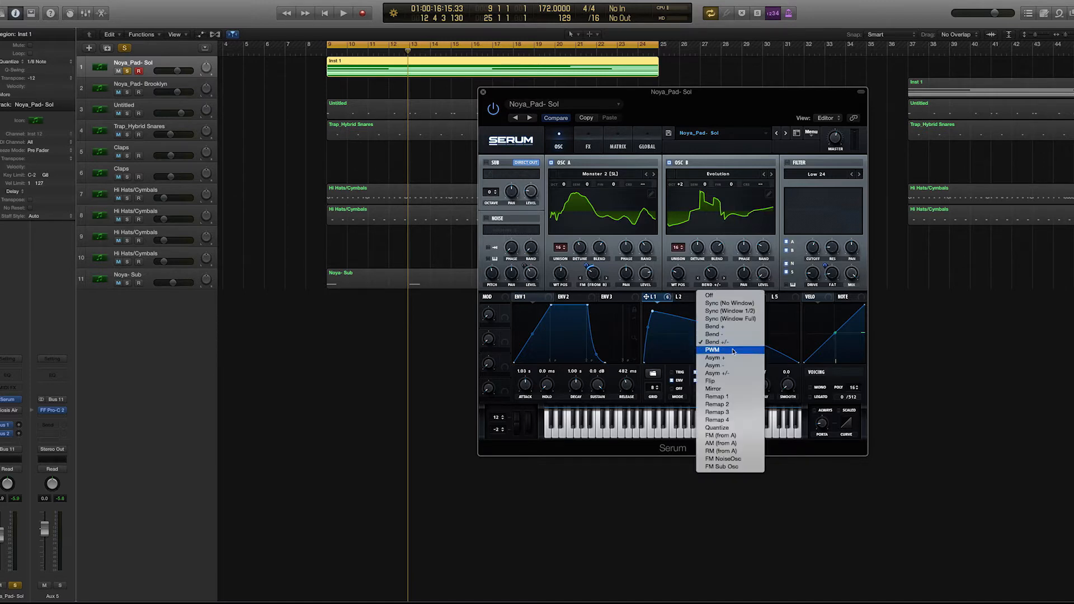
left_click(691, 265)
mouse_move(710, 275)
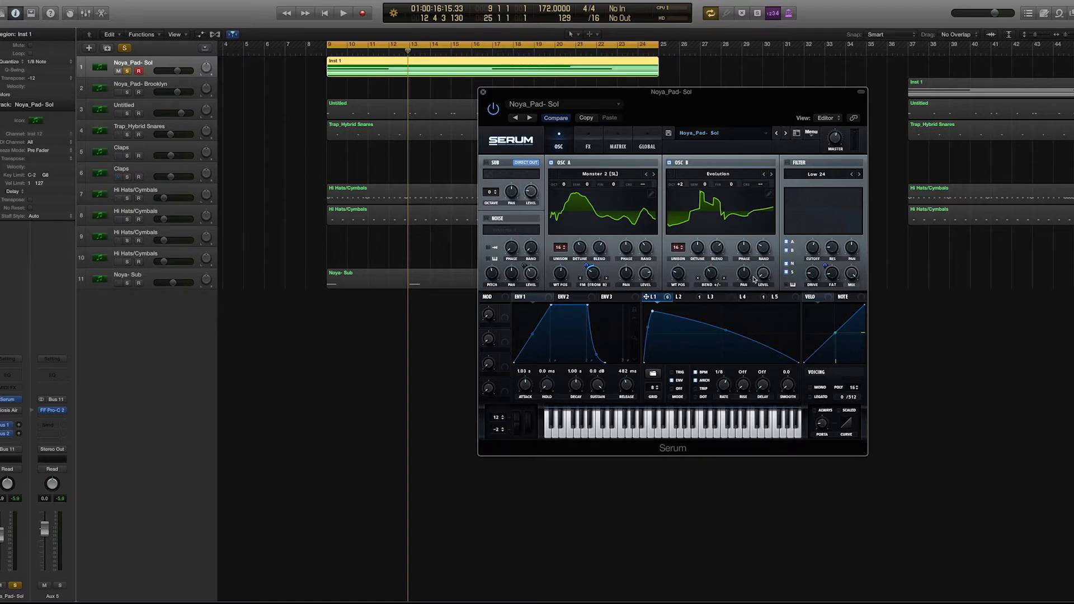
mouse_move(765, 277)
- Switch off oscillator A, play oscillator B alone, and switch oscillator A back on
left_click(551, 163)
key("space")
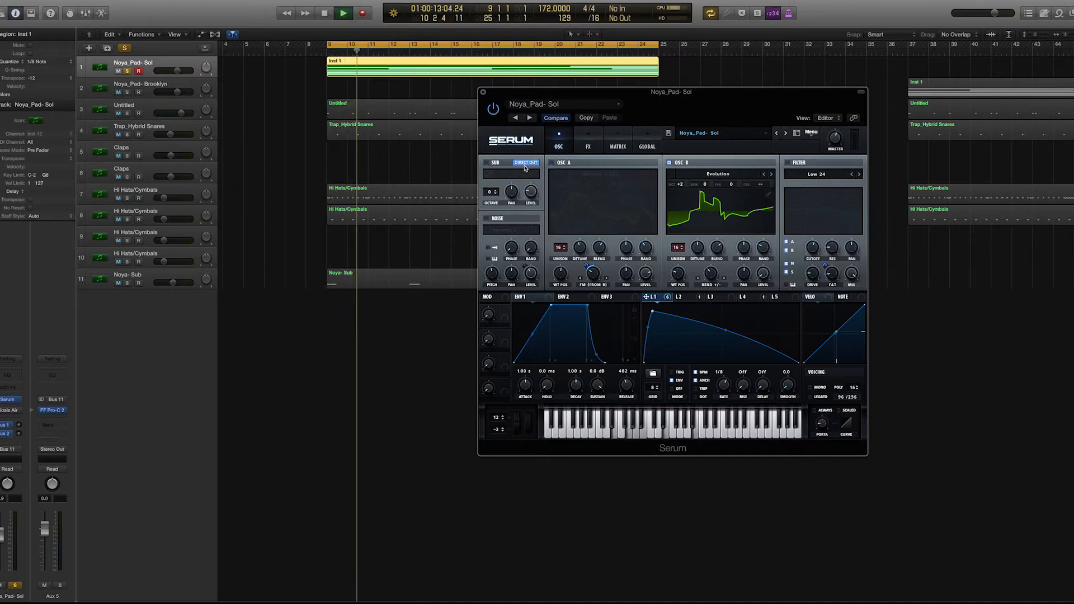
key("space")
left_click(551, 162)
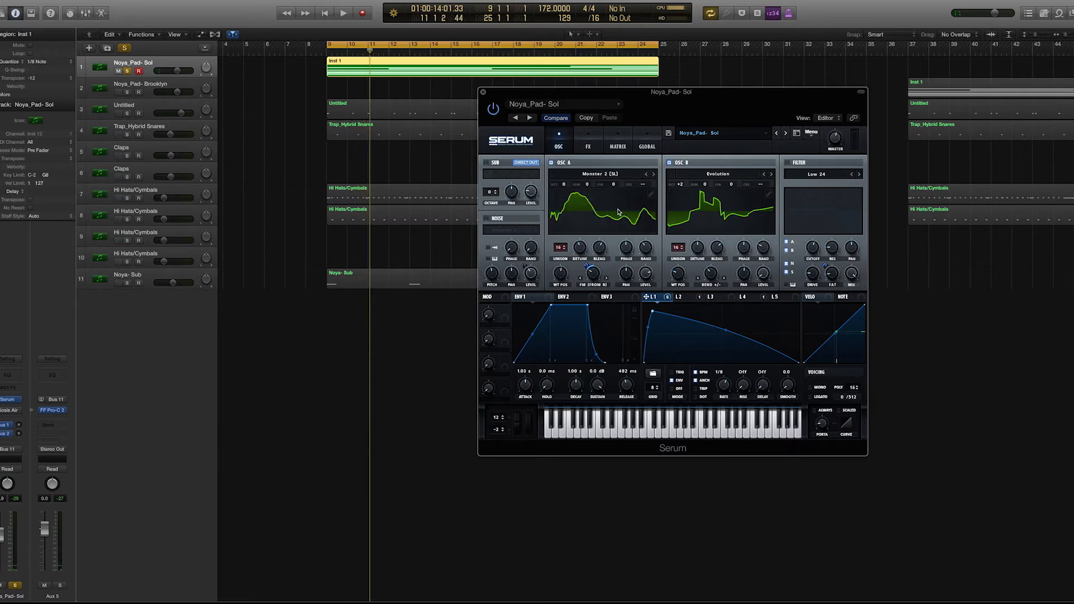
- Play both oscillators together while switching oscillator B off and on to compare the sound
key("space")
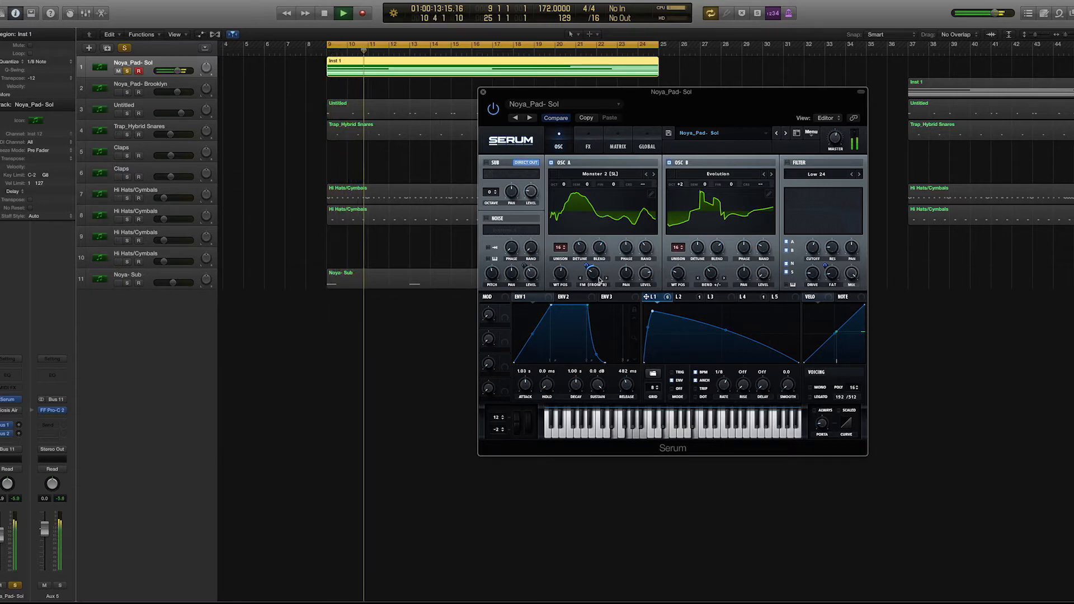
left_click(669, 163)
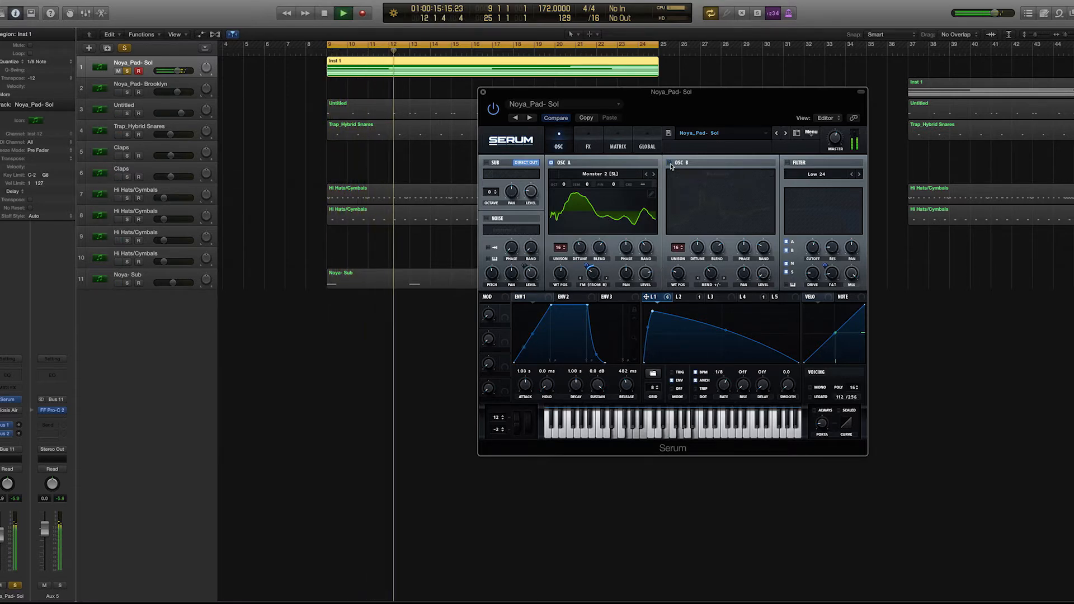
left_click(670, 162)
left_click(669, 163)
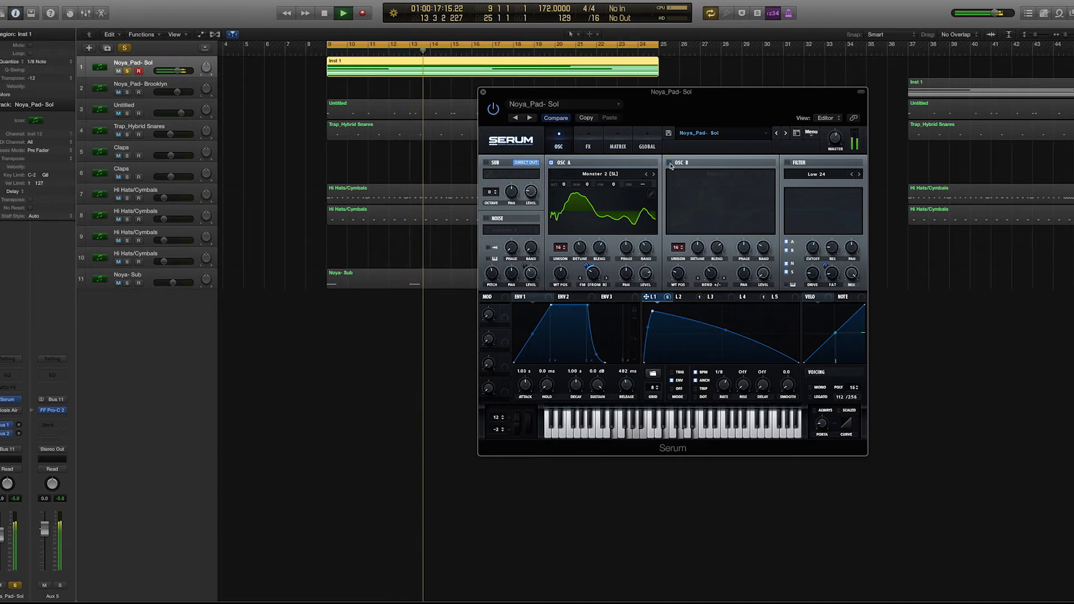
left_click(670, 163)
key("space")
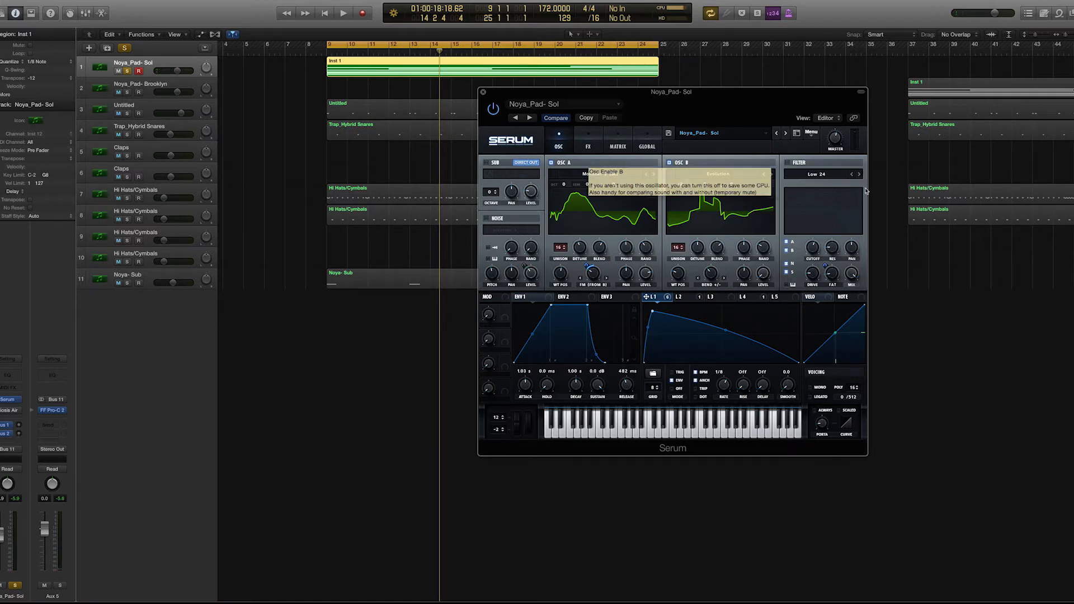
- Switch off oscillators A and B and switch on the noise oscillator so it is isolated
left_click(551, 162)
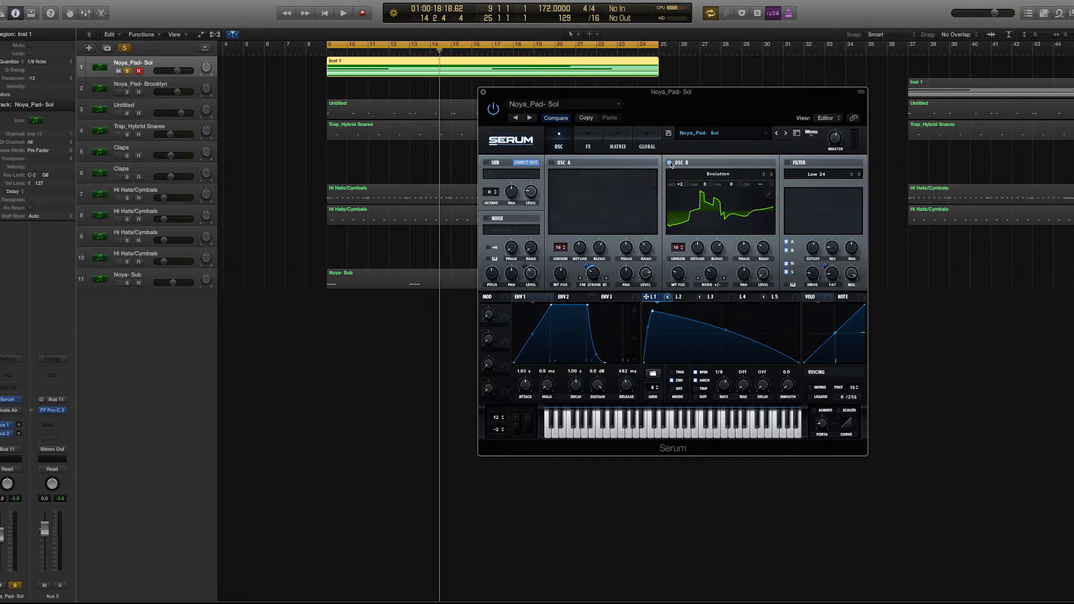
left_click(669, 163)
left_click(486, 218)
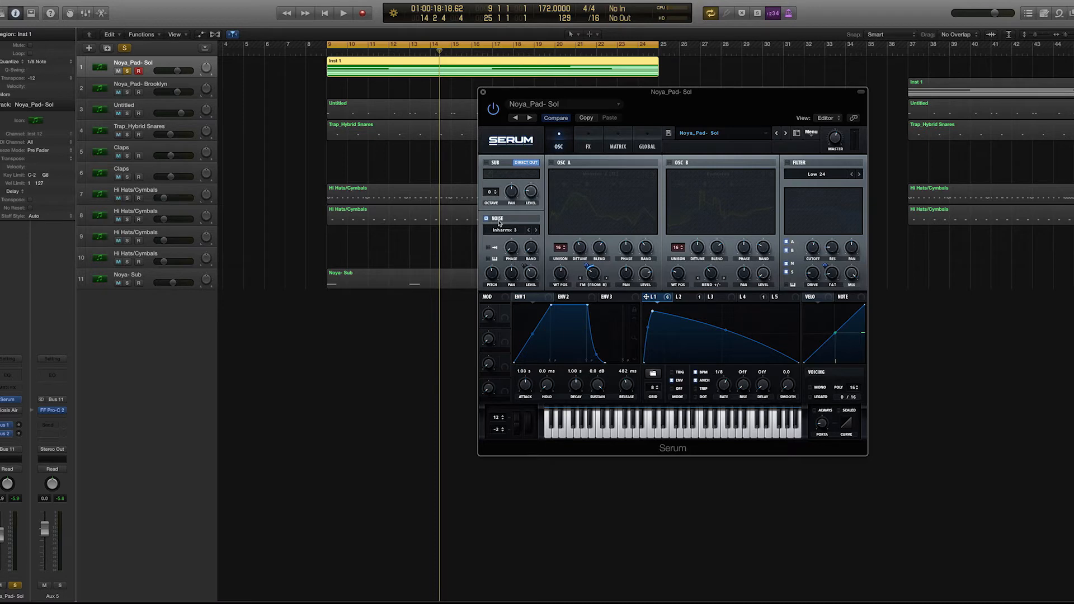
- Examine the noise oscillator's sample choice in the FP_Inharms category and its phase and random settings
left_click(511, 231)
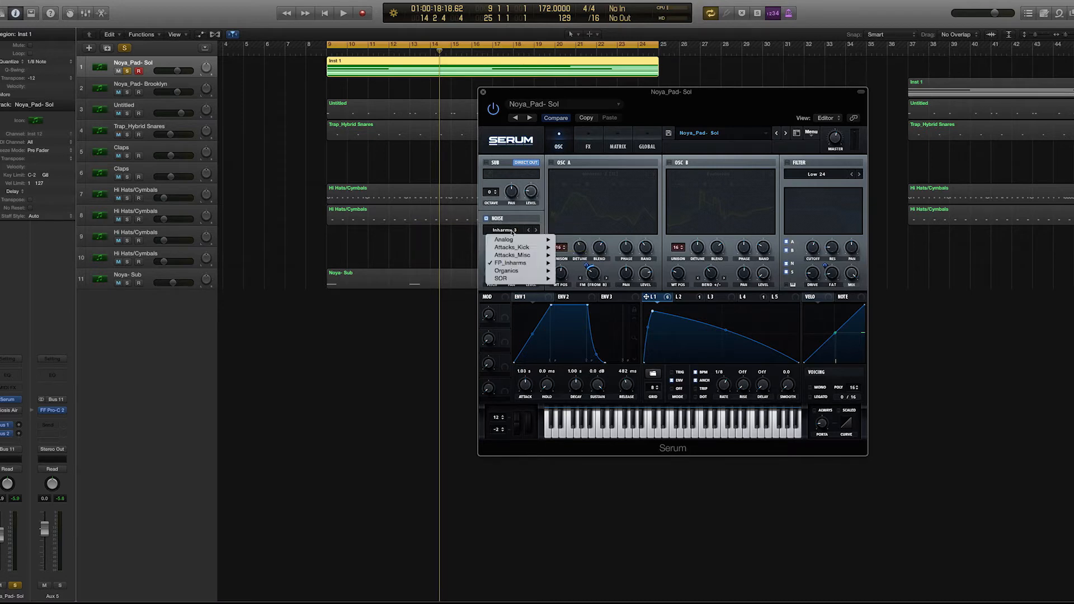
mouse_move(516, 263)
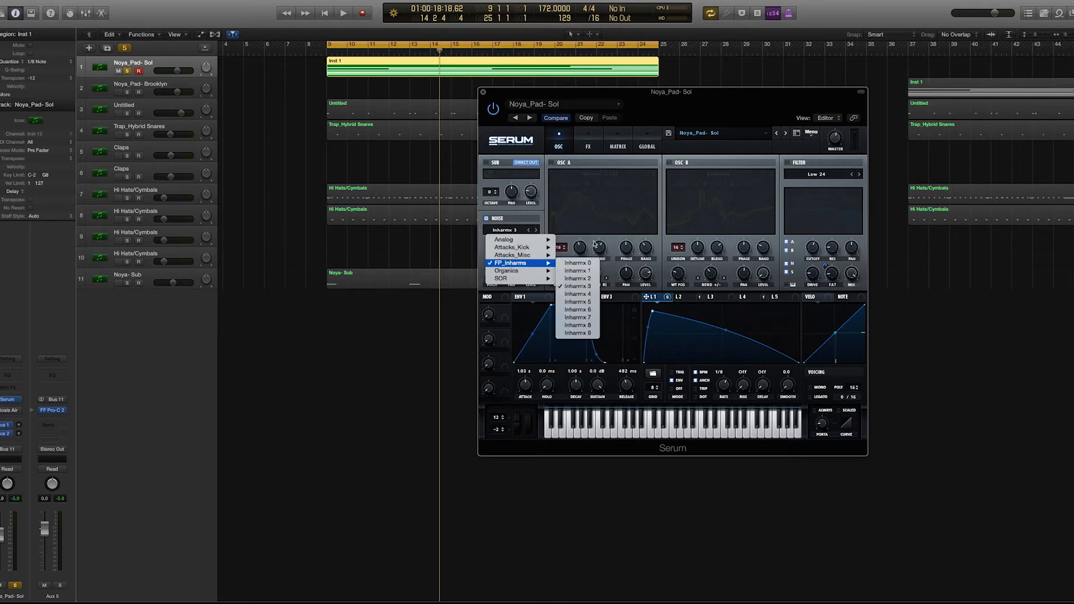
left_click(572, 241)
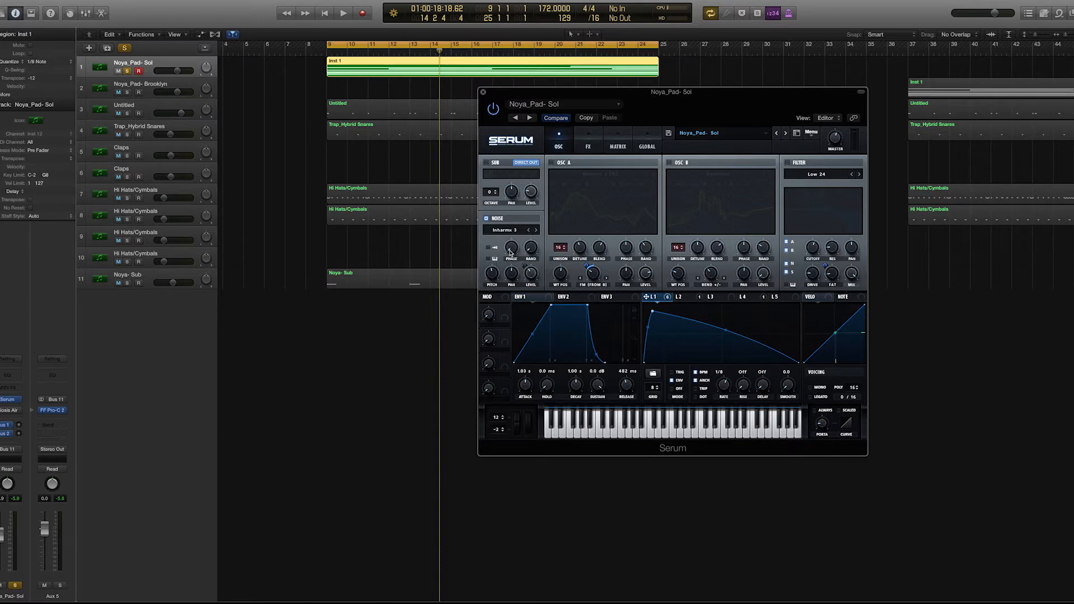
mouse_move(534, 250)
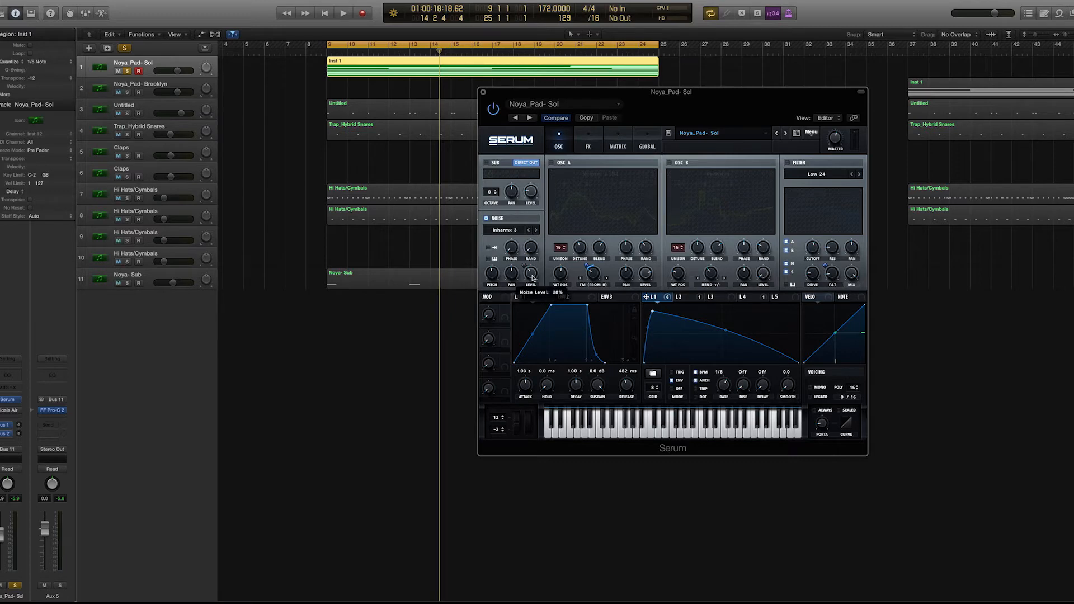
- Examine LFO 4's shape and rate as the modulator of the noise level, and play the noise oscillator alone
left_click(745, 298)
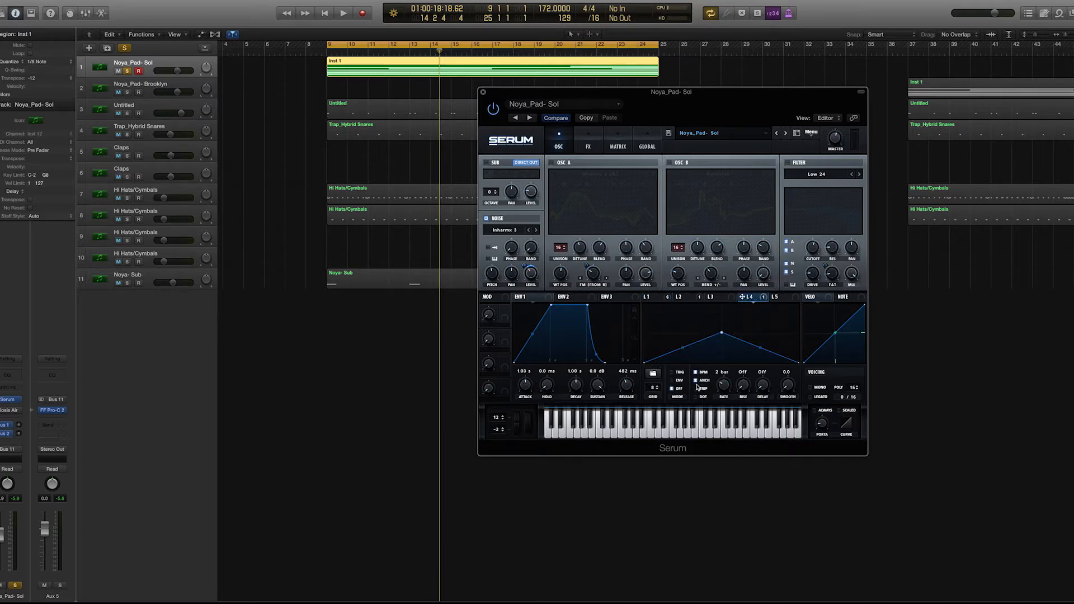
mouse_move(721, 333)
left_mouse_down()
mouse_move(722, 302)
mouse_move(722, 332)
left_mouse_up()
key("space")
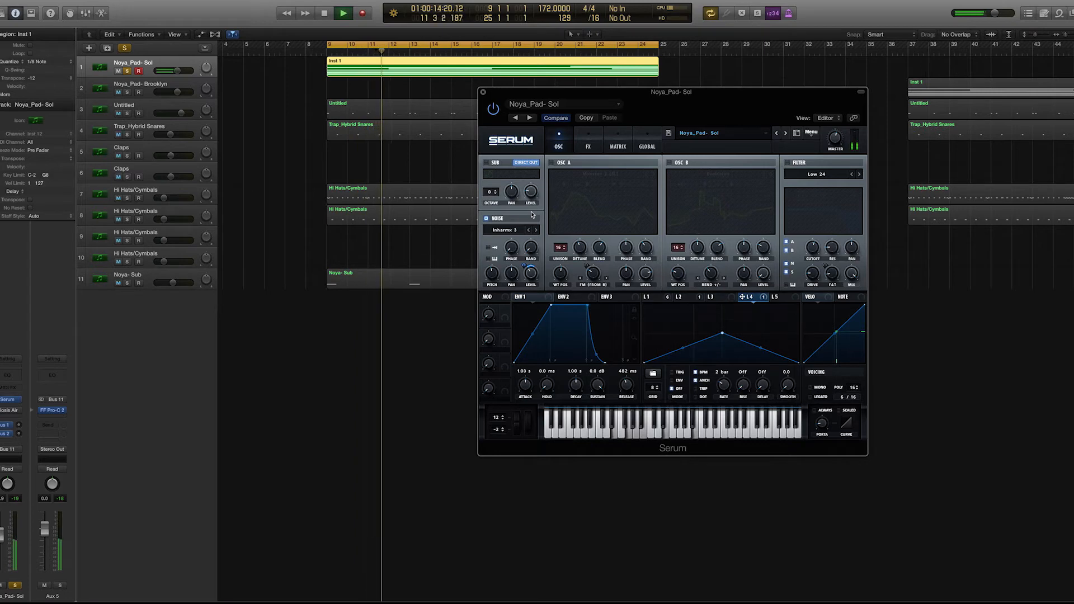
key("space")
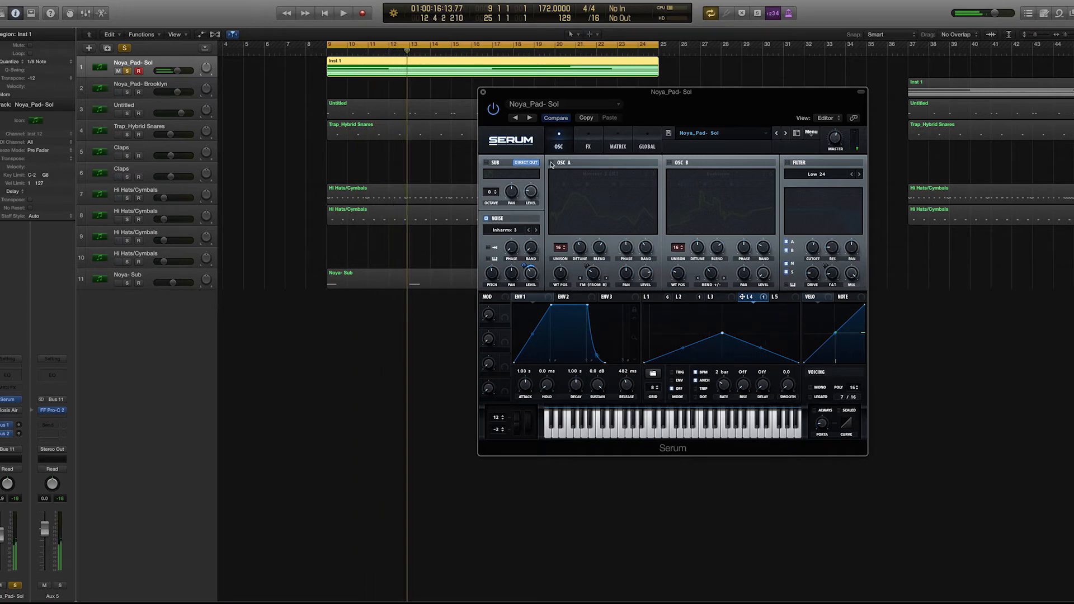
- Switch oscillator A and oscillator B back on one at a time, playing the pad with the noise after each
left_click(551, 163)
key("space")
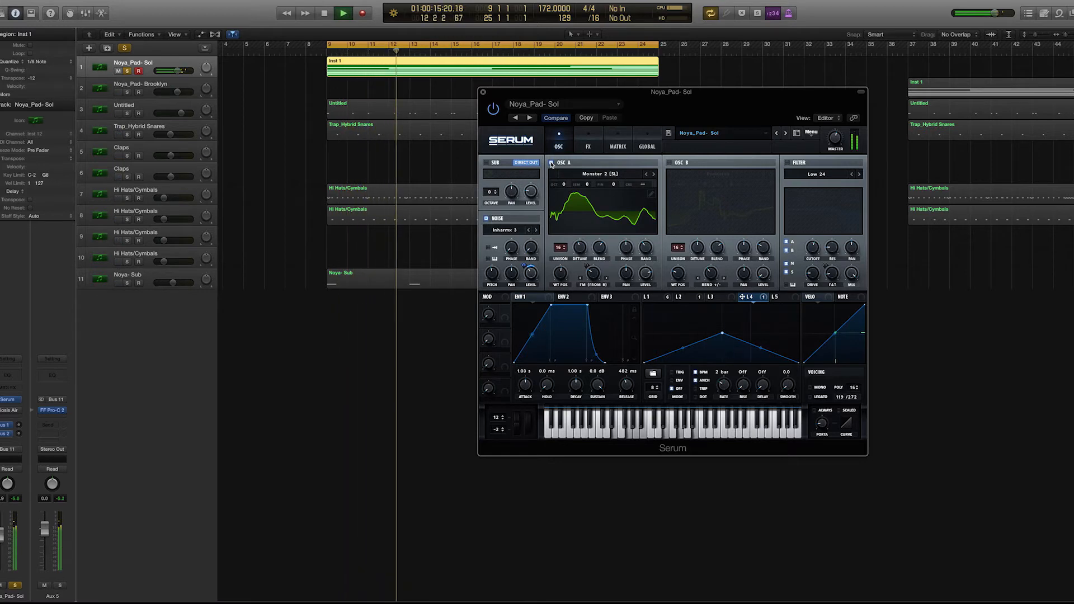
key("space")
left_click(670, 163)
key("space")
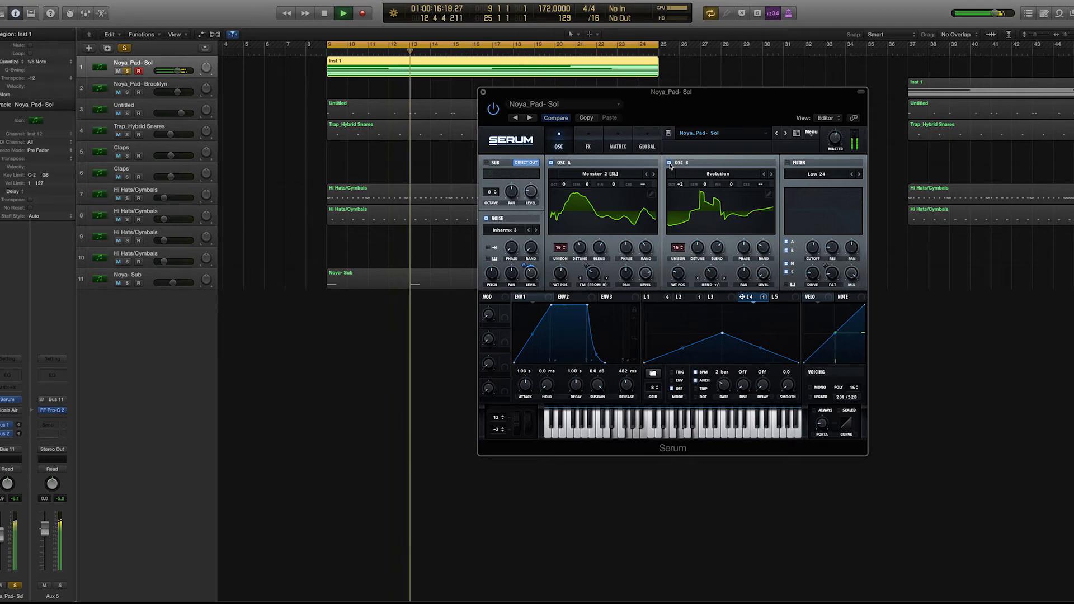
key("space")
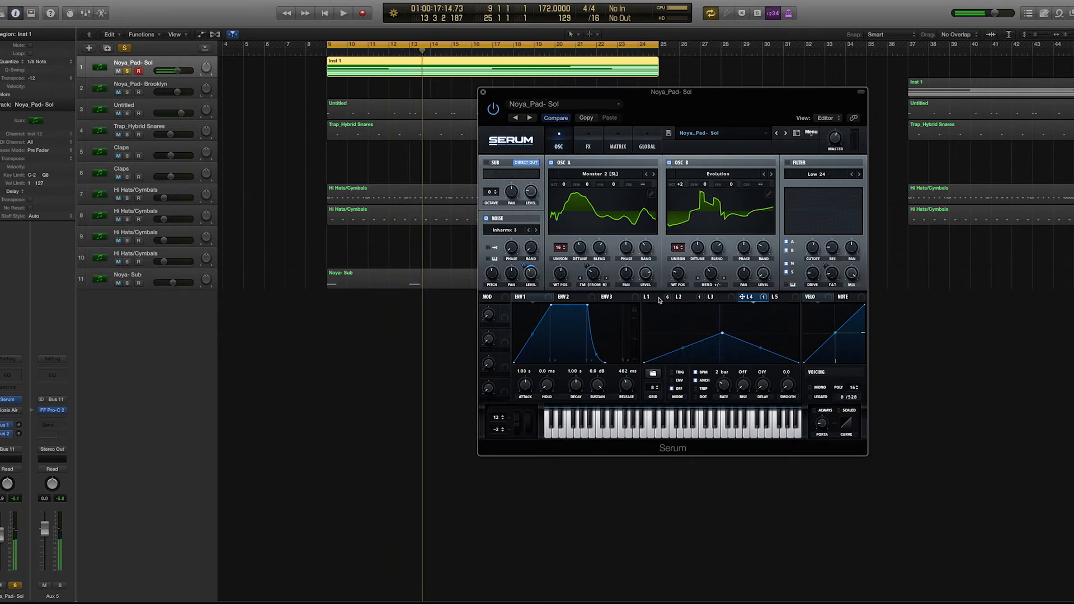
- Examine LFO 1's shape, envelope mode and assignment to oscillator A's warp, and play the pad to hear the modulation
left_click(651, 297)
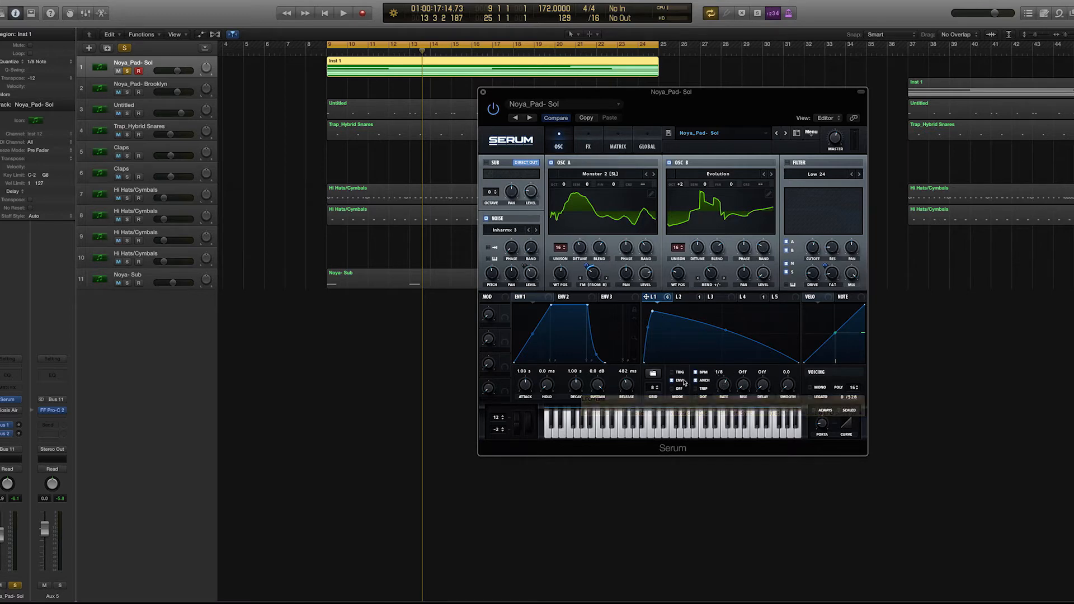
mouse_move(674, 385)
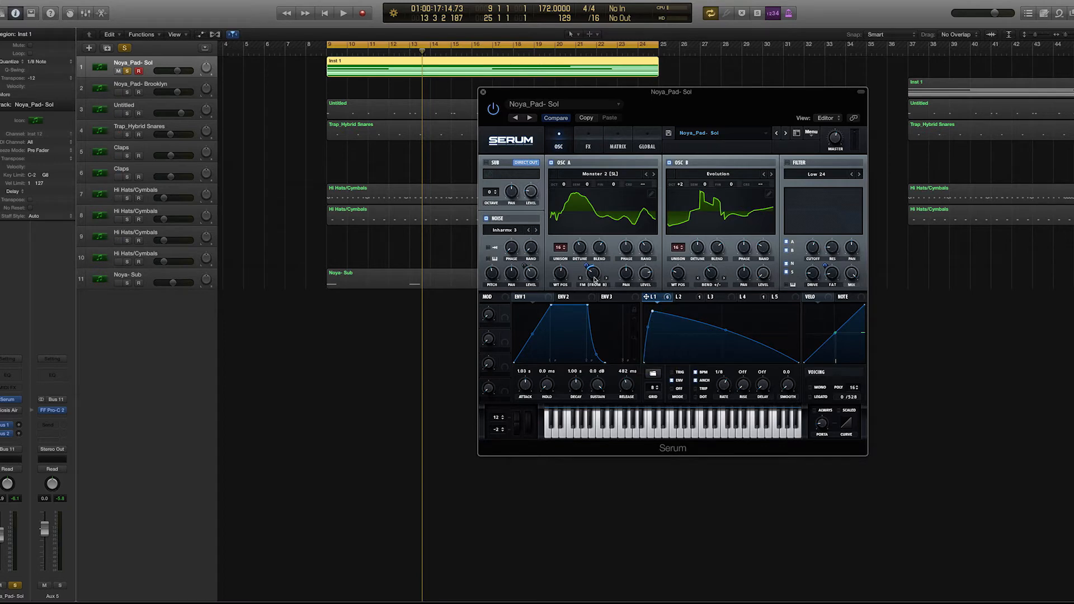
key("space")
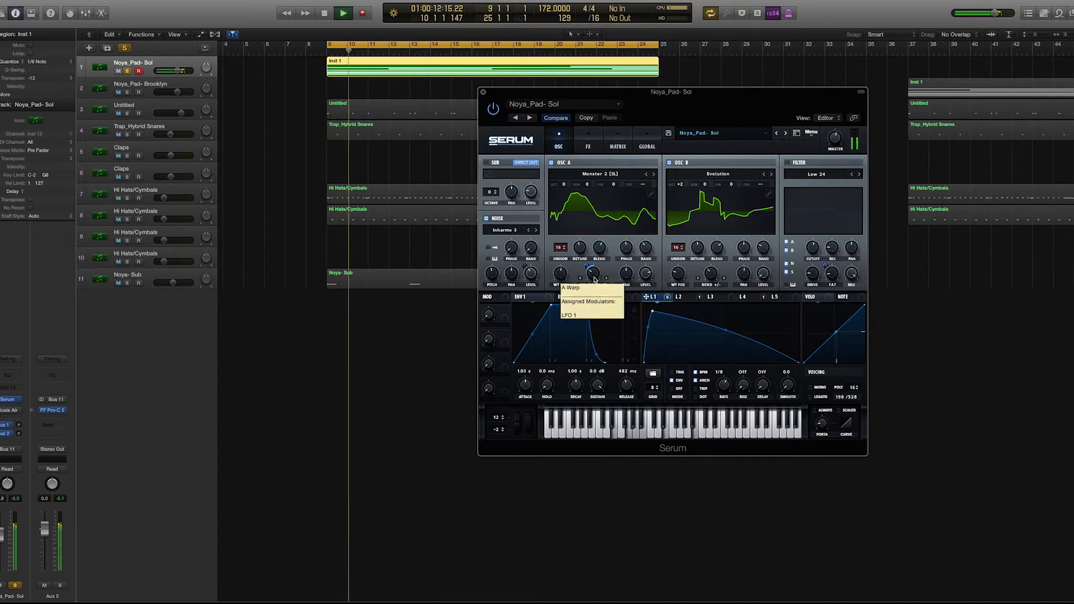
key("space")
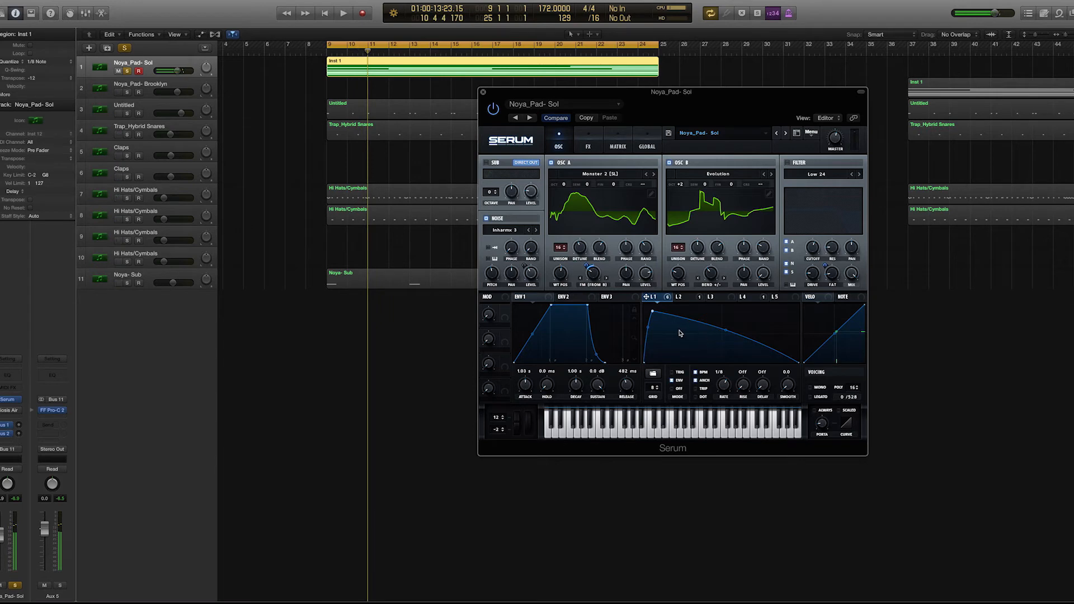
key("space")
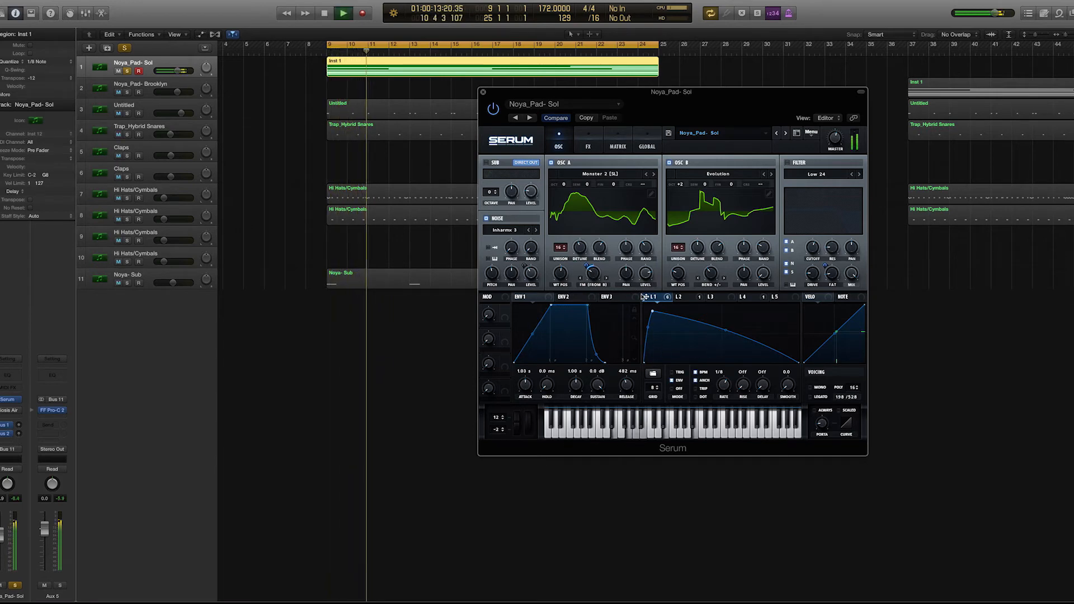
key("space")
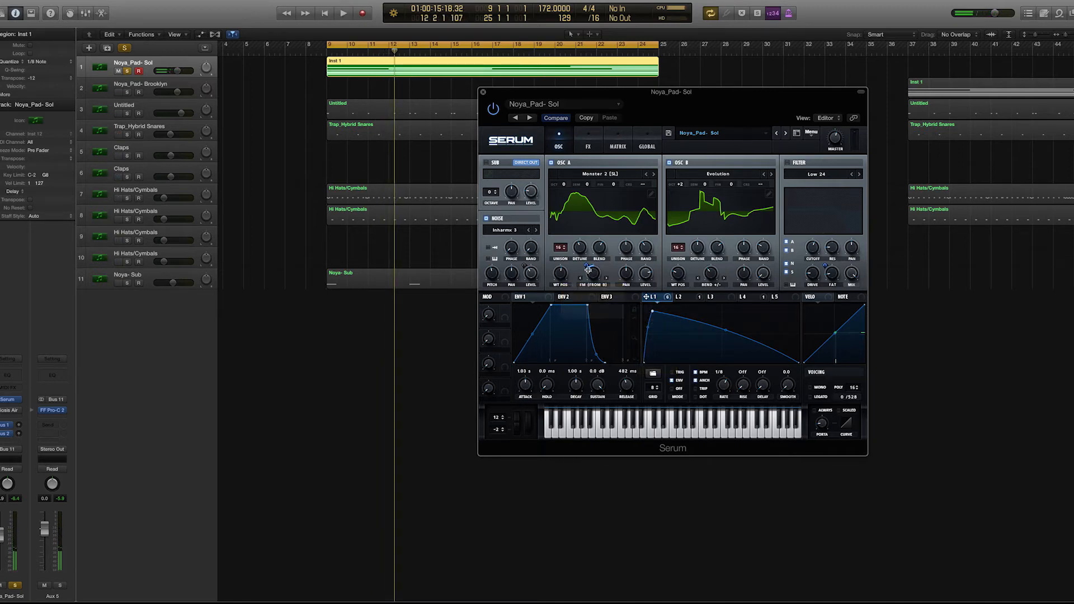
- Switch on the filter and examine its Low 24 type, source routing, cutoff, resonance, stereo, drive, fat and mix settings
left_click(789, 163)
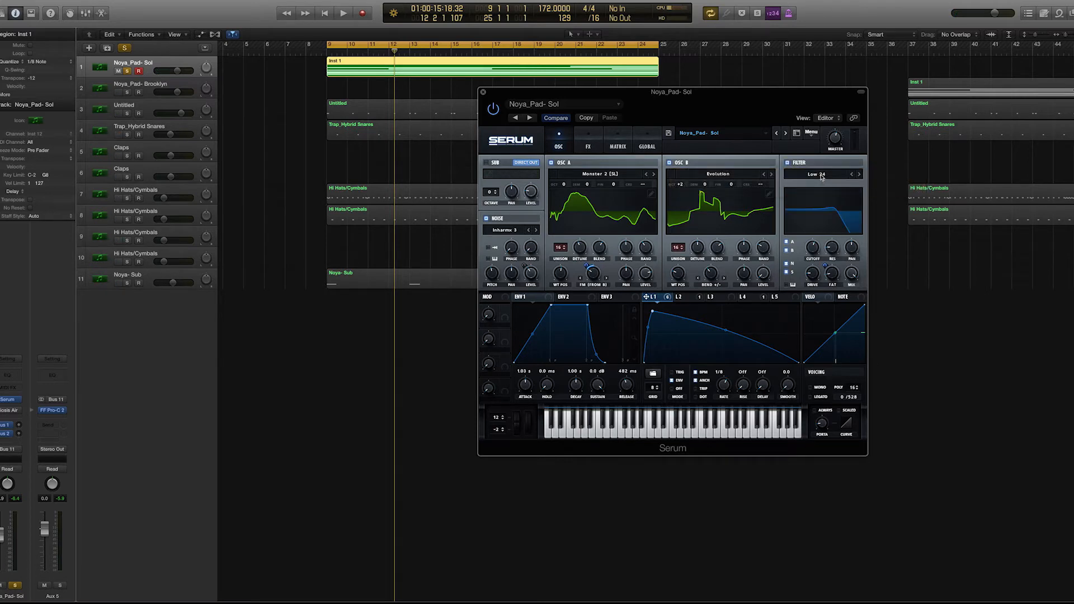
left_click(821, 177)
mouse_move(822, 184)
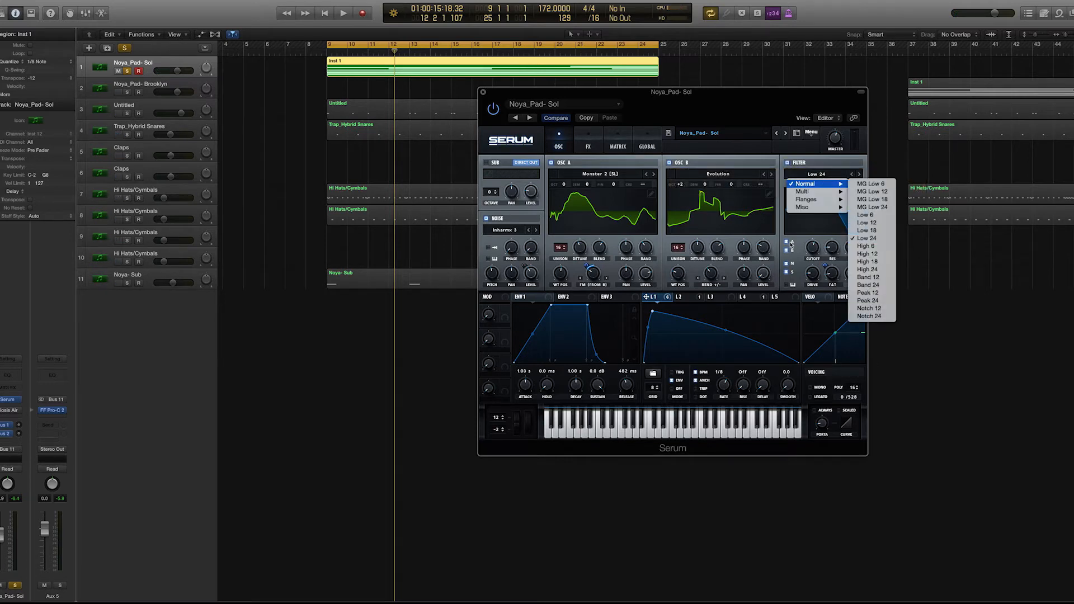
left_click(802, 245)
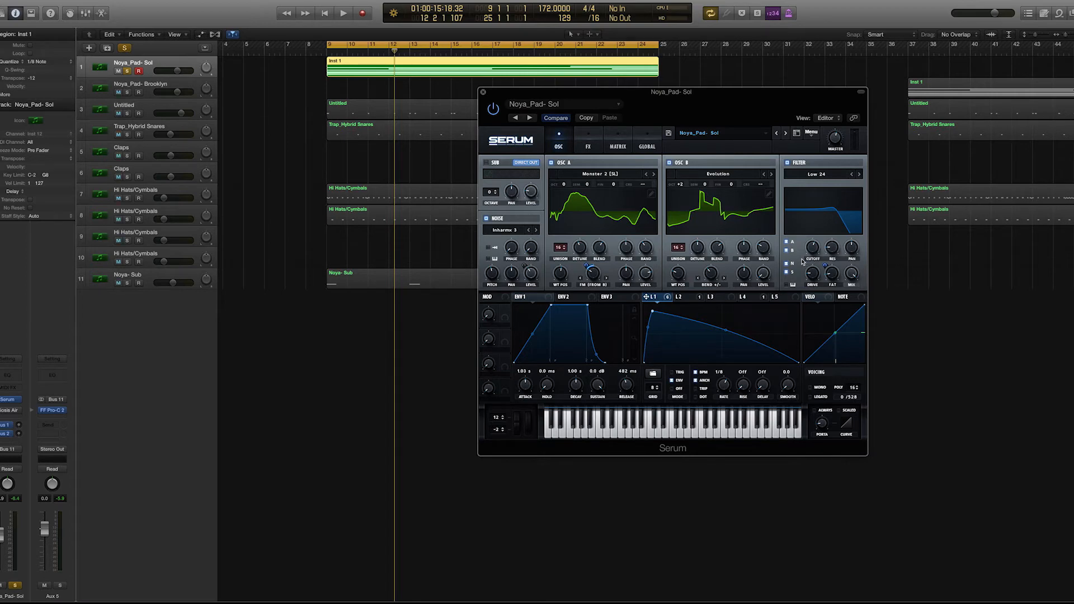
mouse_move(814, 251)
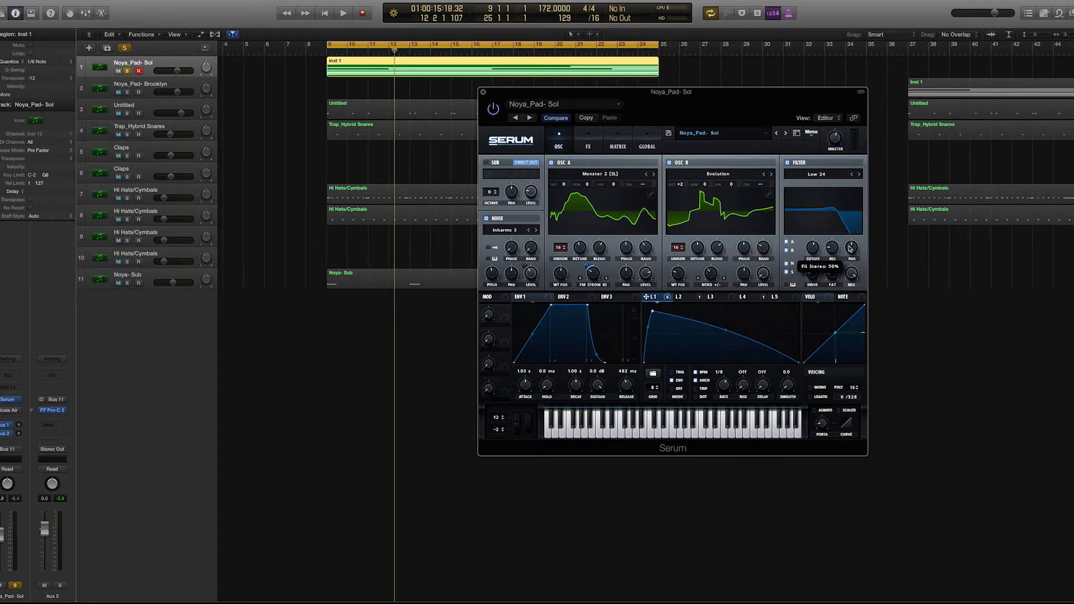
mouse_move(812, 275)
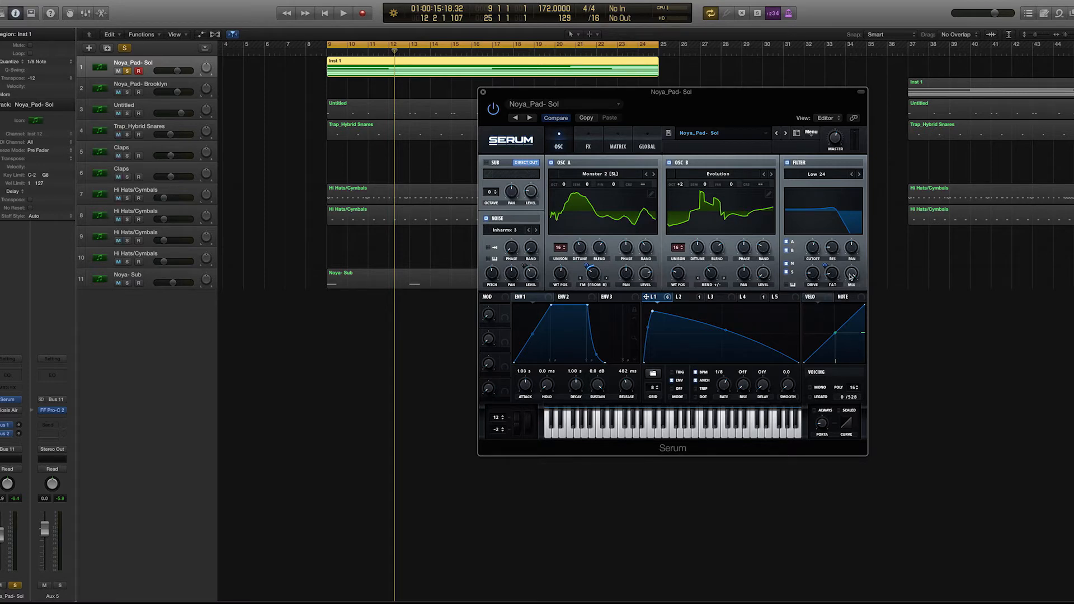
- Play the pad through the filter and move the cutoff up and back down to hear its effect
key("space")
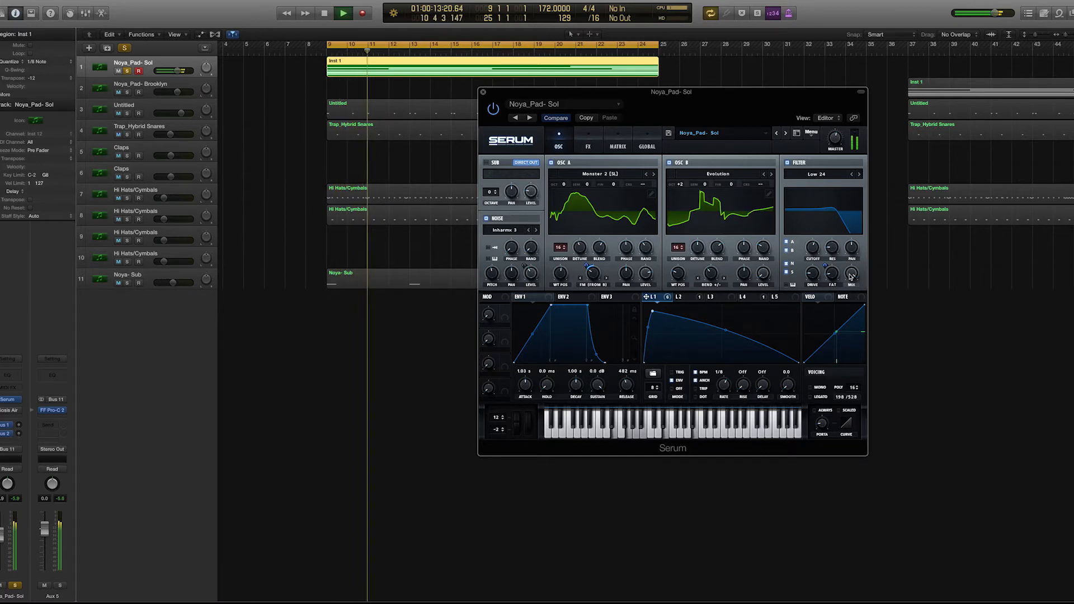
key("space")
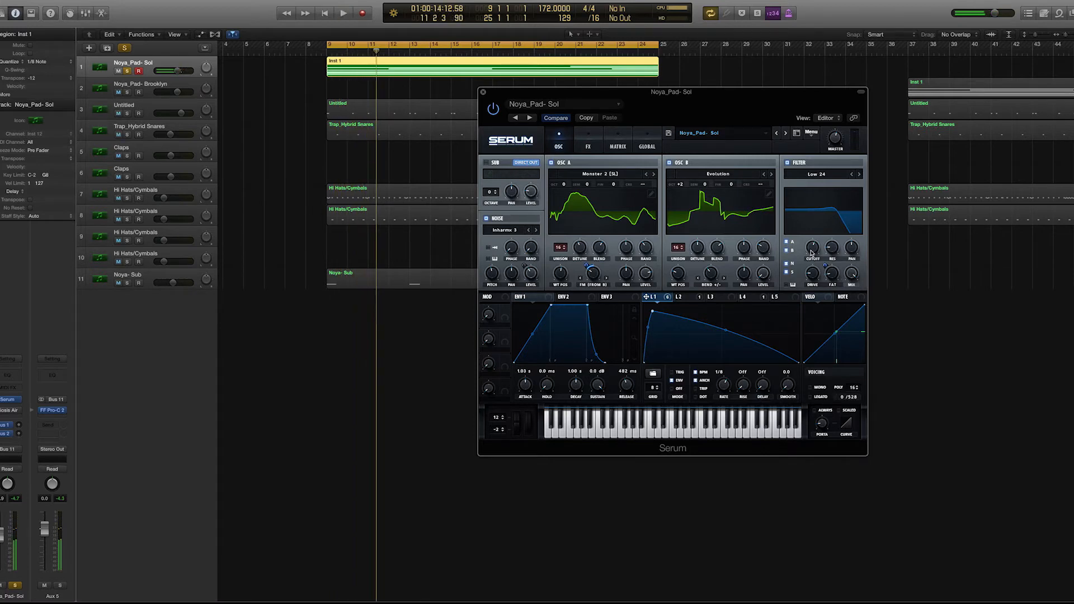
key("space")
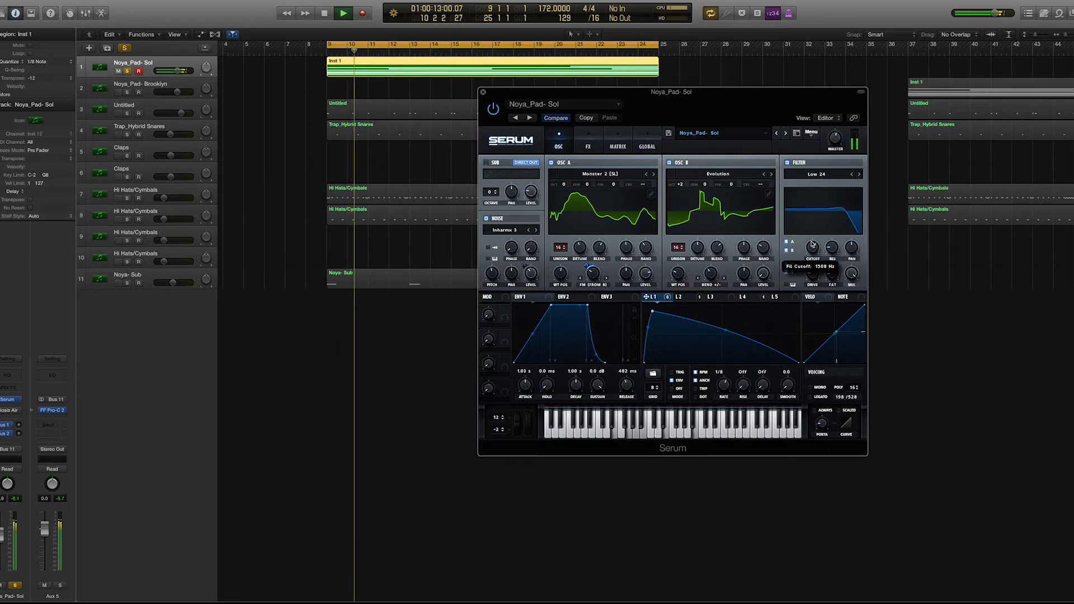
left_click_drag(812, 244, 812, 253)
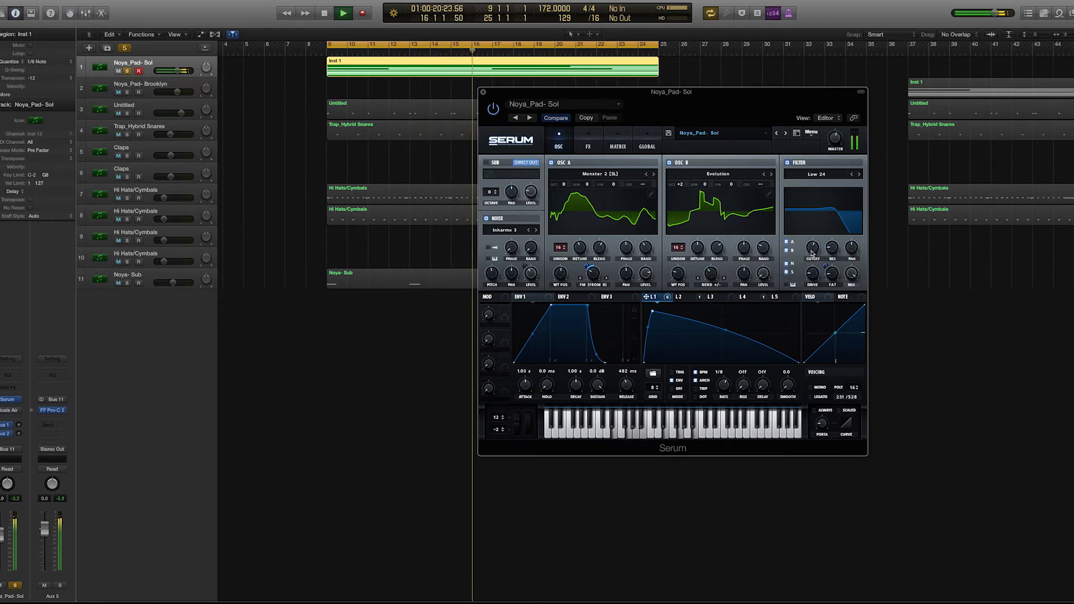
key("space")
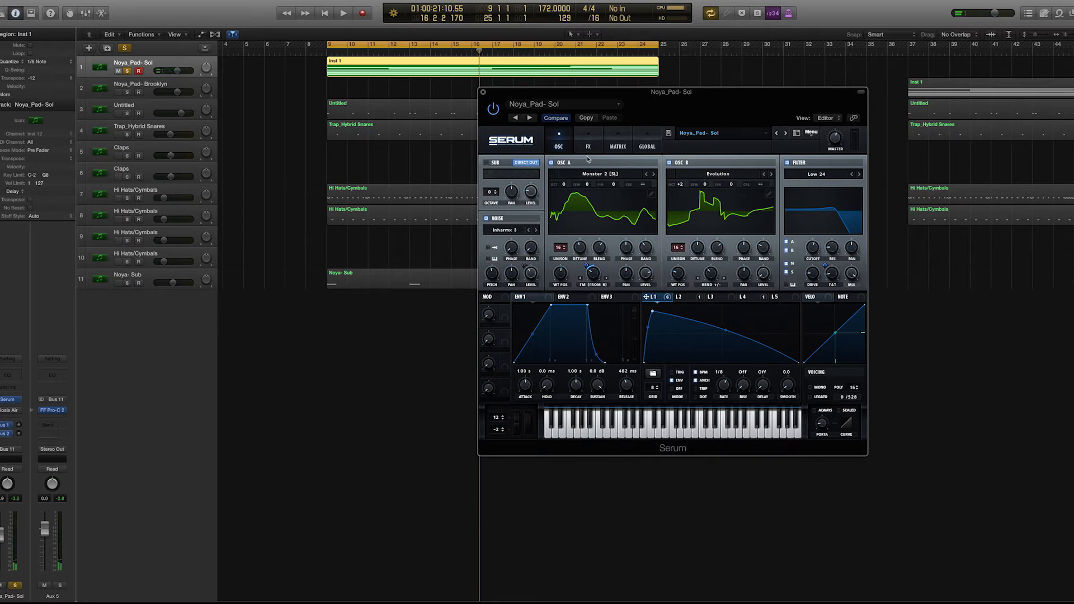
mouse_move(812, 252)
- Open the effects rack and examine the EQ's low and high band settings
left_click(588, 146)
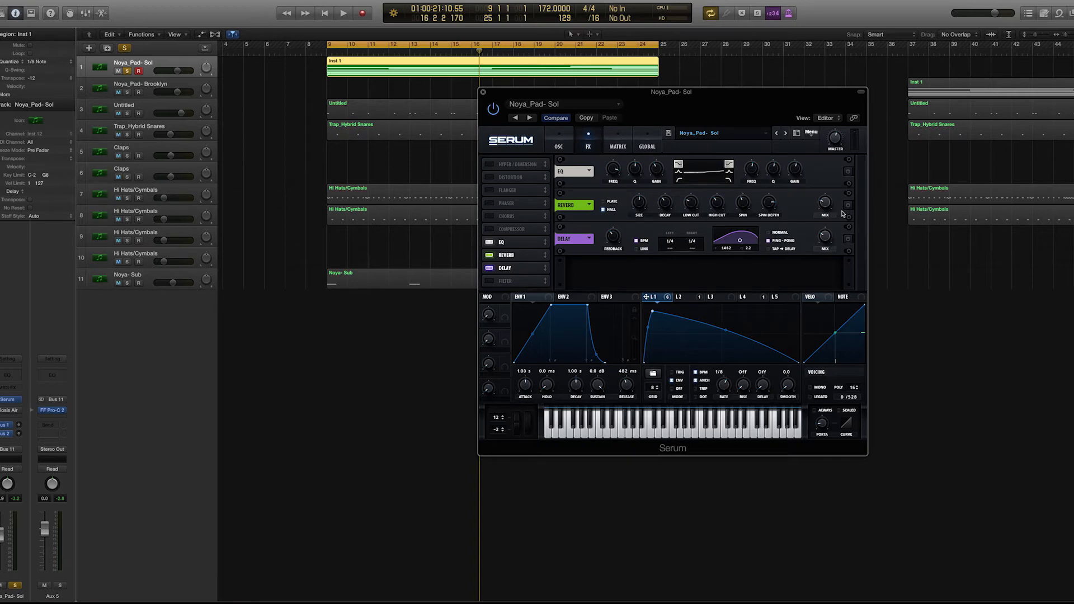
left_click(561, 145)
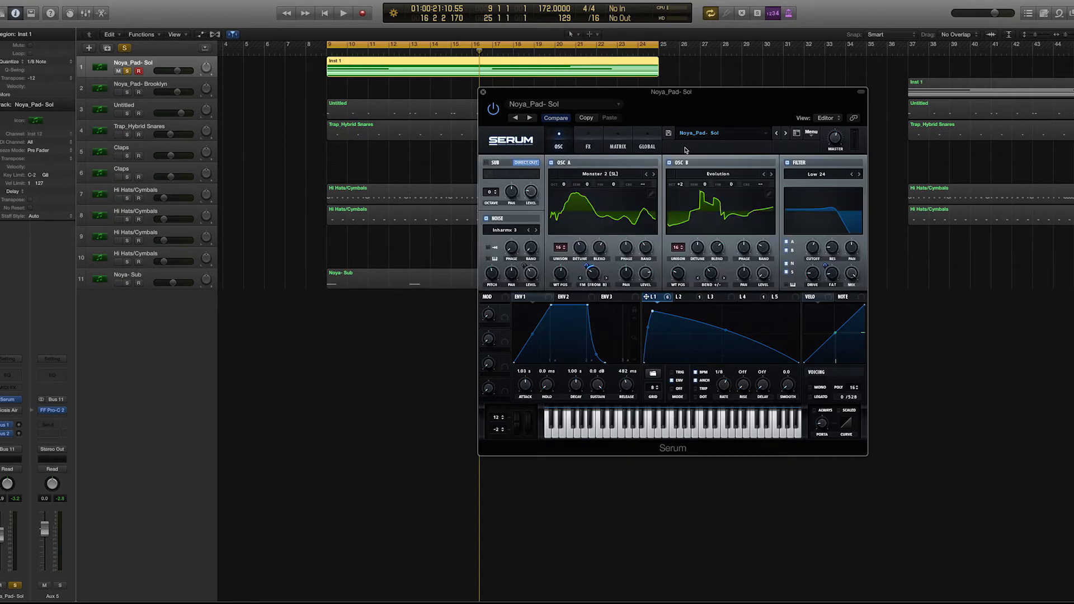
left_click(593, 141)
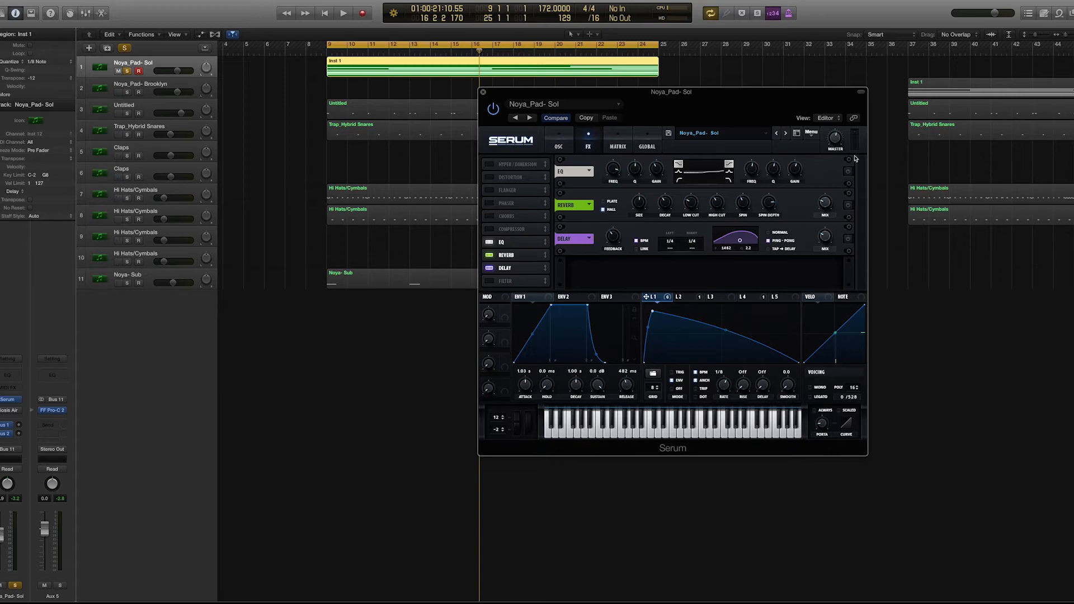
left_click(848, 173)
mouse_move(613, 172)
mouse_move(753, 171)
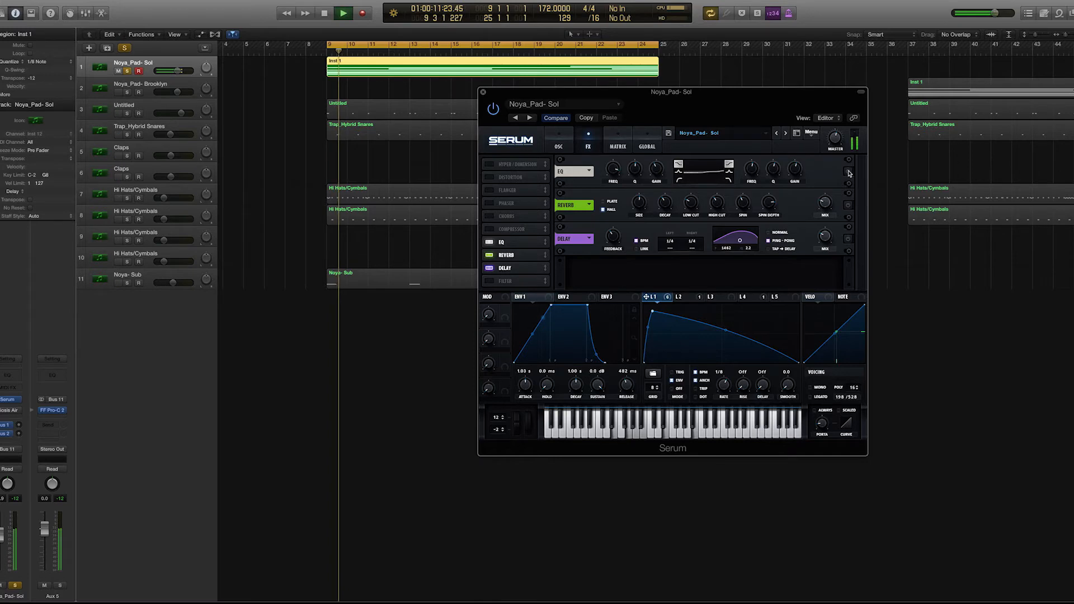
- Switch on the EQ and play the pad through it to compare with the bypassed sound
key("space")
left_click(848, 172)
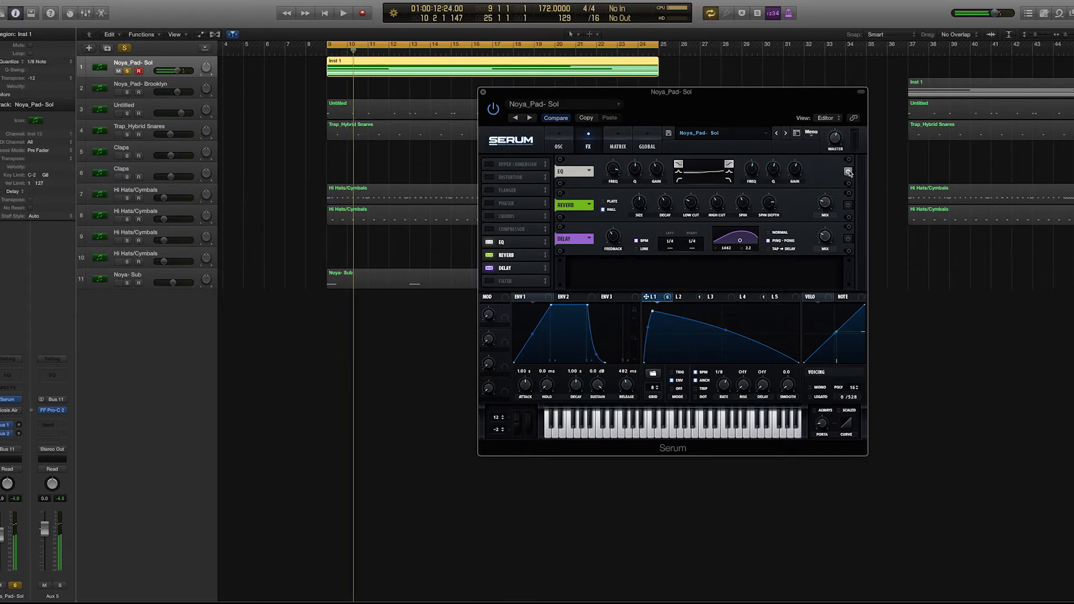
key("space")
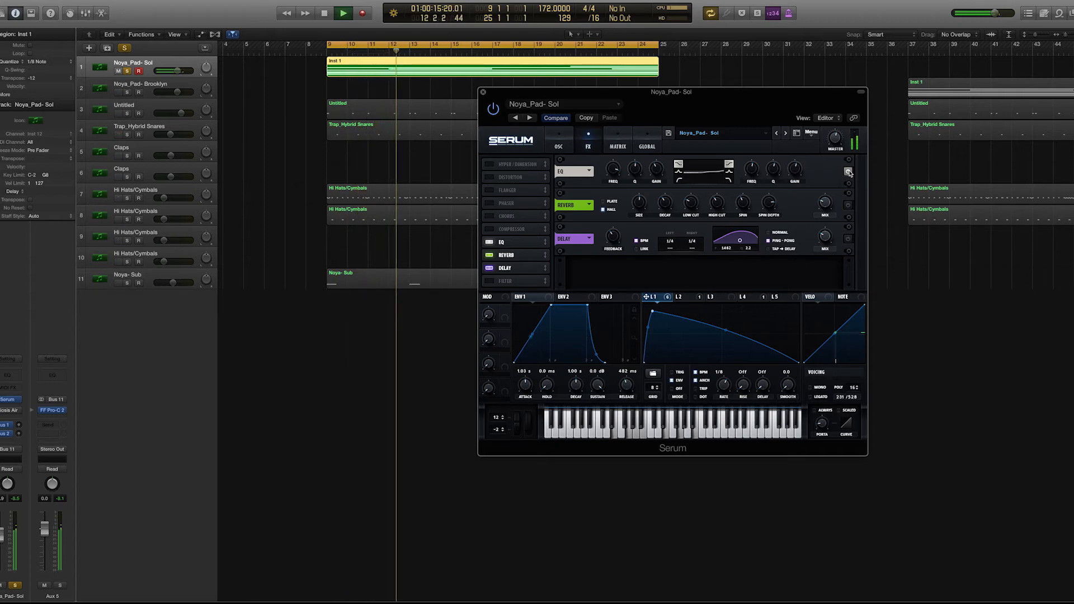
key("space")
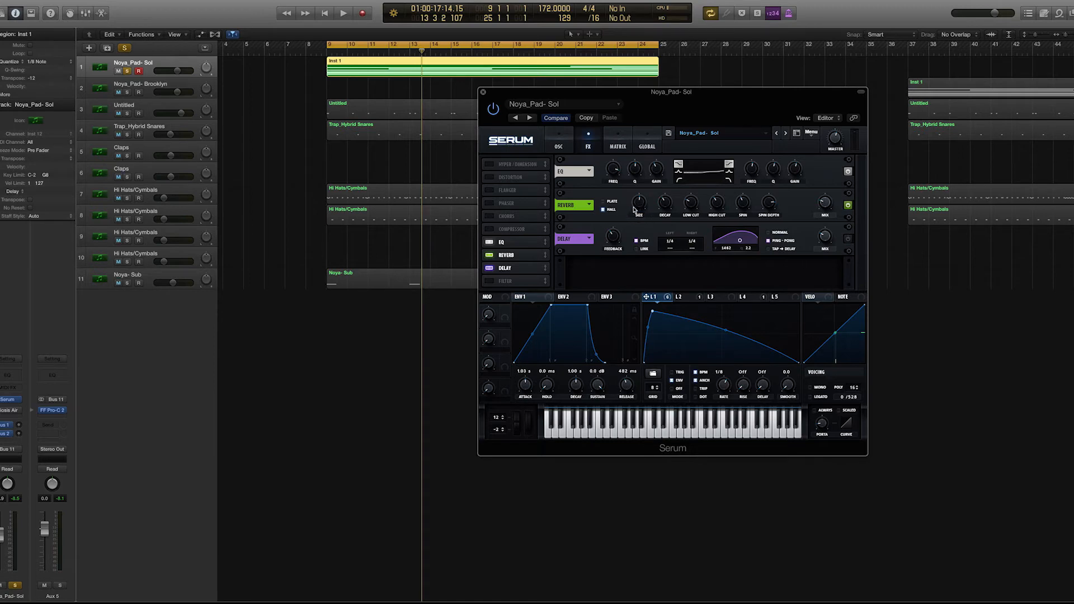
- Examine the Hall reverb's size, spin depth and mix settings, and play the pad through it
mouse_move(636, 206)
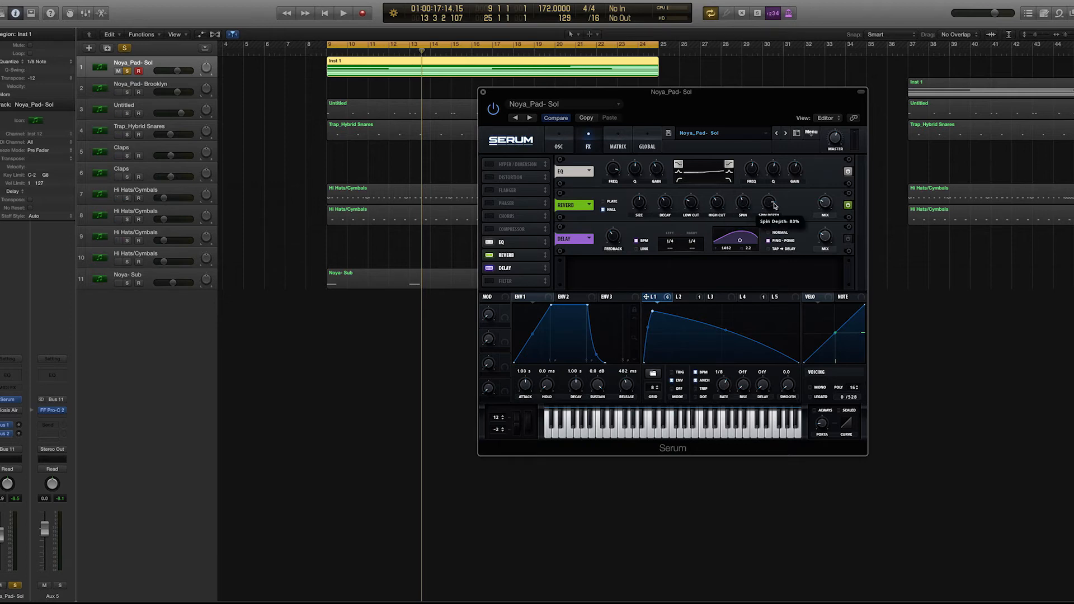
mouse_move(827, 206)
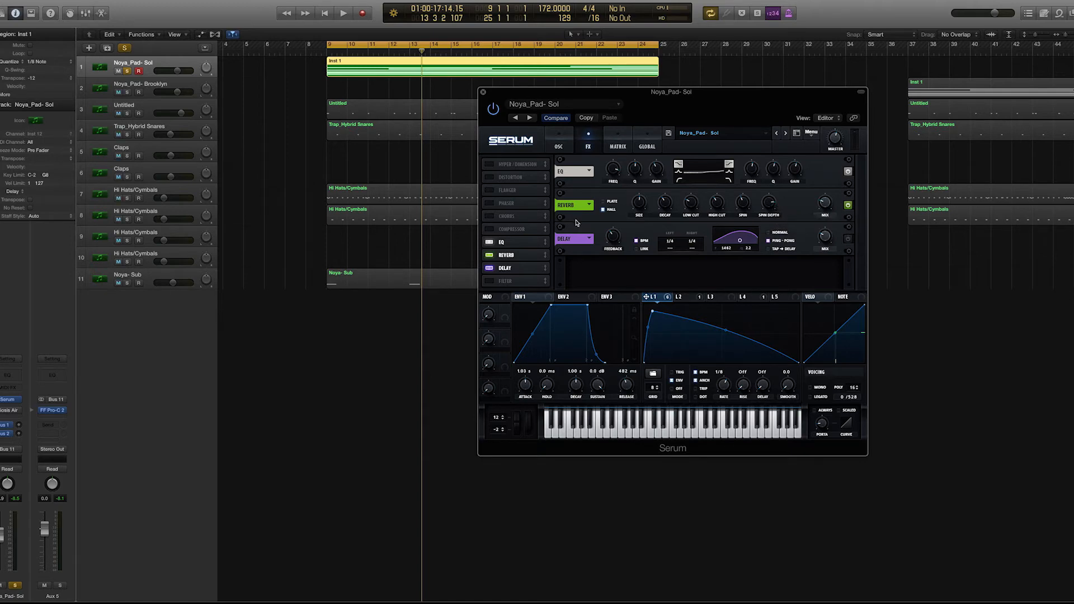
key("space")
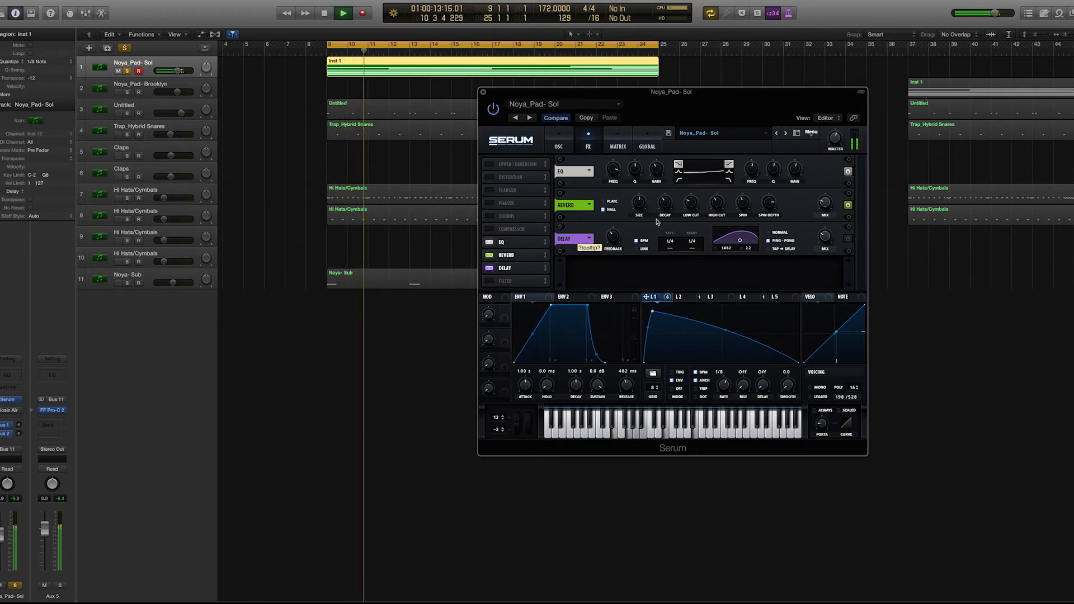
key("space")
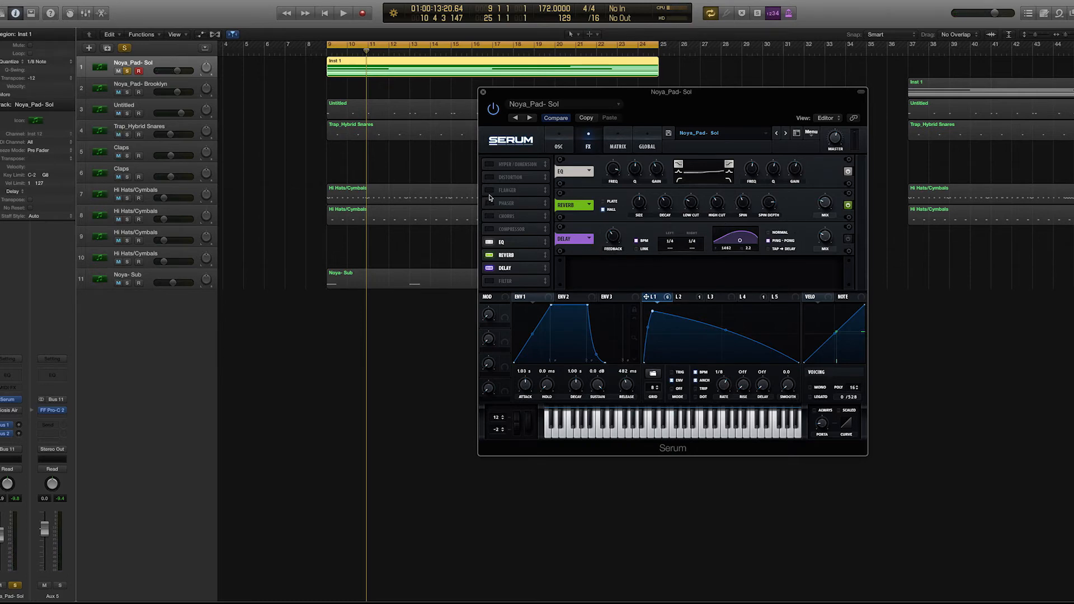
- Switch on the delay in the effects rack and examine its feedback, ping-pong and mix settings
left_click(558, 143)
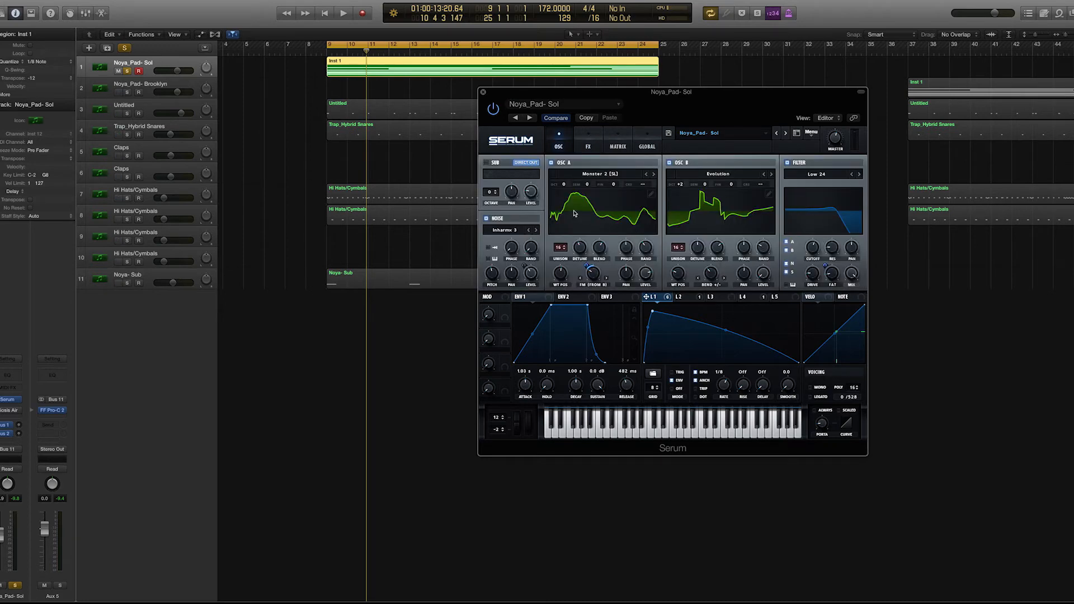
left_click(582, 140)
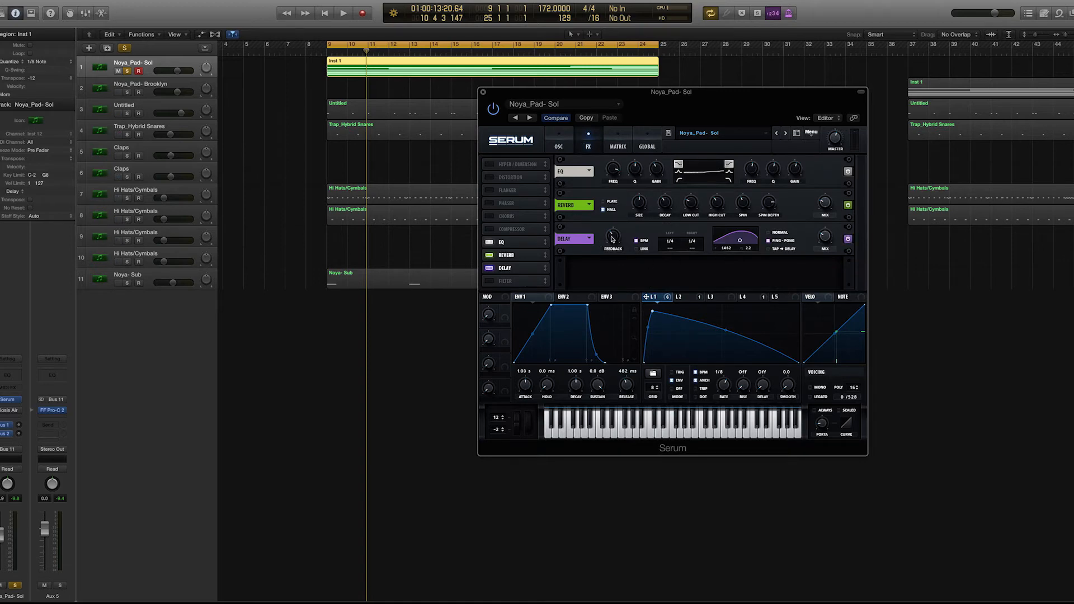
mouse_move(613, 242)
mouse_move(823, 239)
- Return to the oscillator view and play the complete pad with the filter and all effects on
left_click(557, 141)
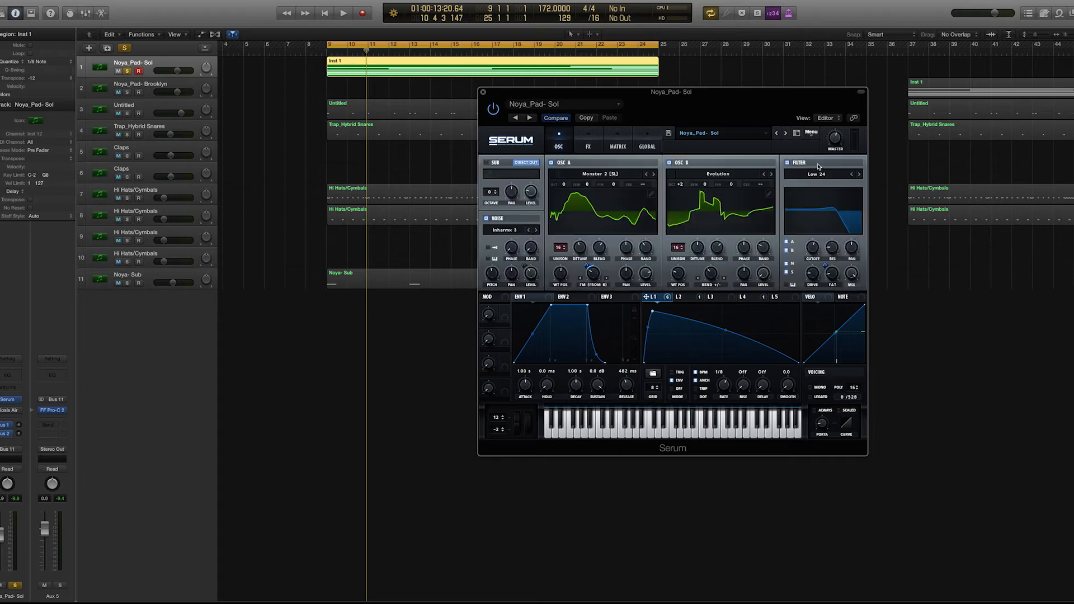
key("space")
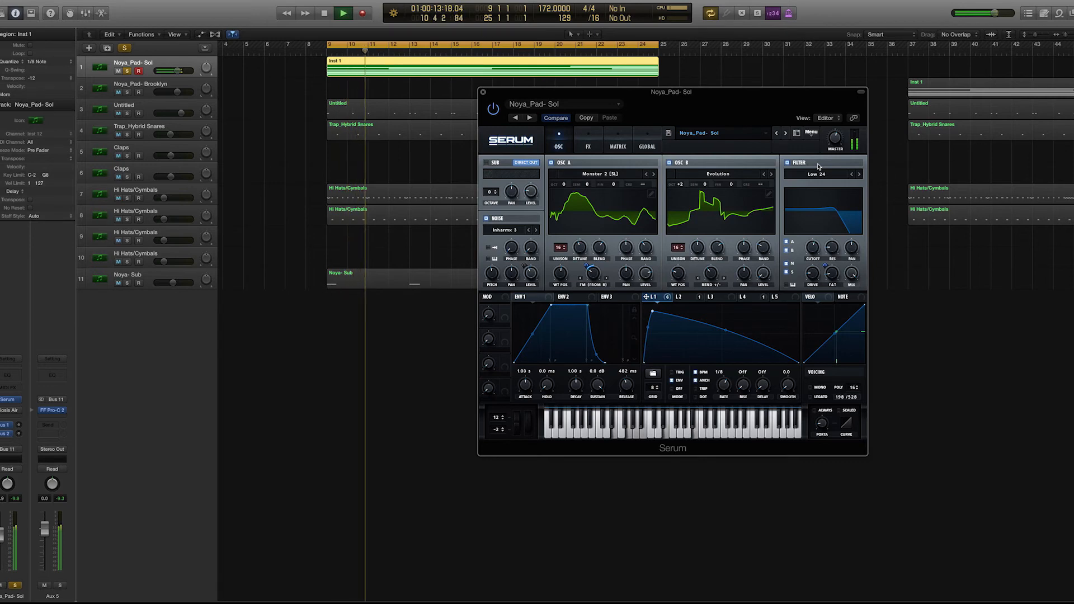
key("space")
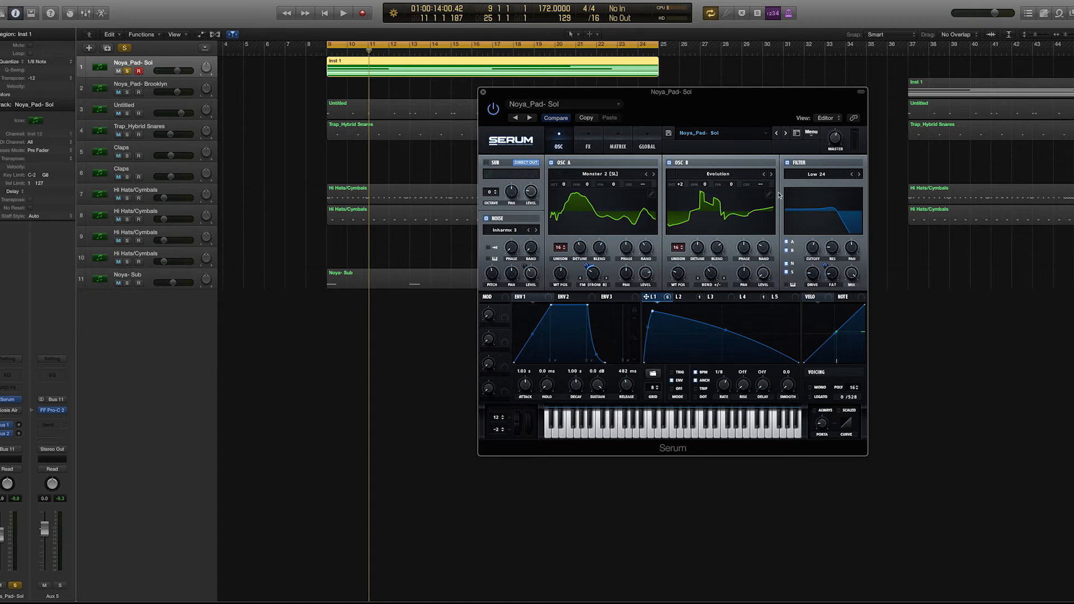
- Move the Serum window clear of the regions and unsolo the Noya_Pad- Sol track
left_click_drag(714, 94, 899, 35)
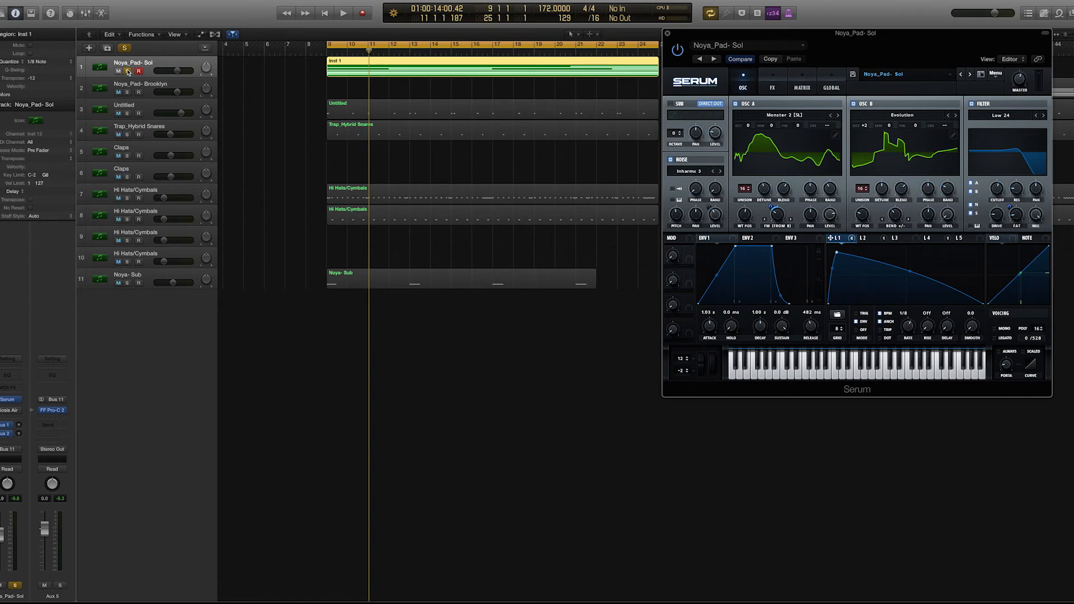
left_click_drag(690, 35, 702, 43)
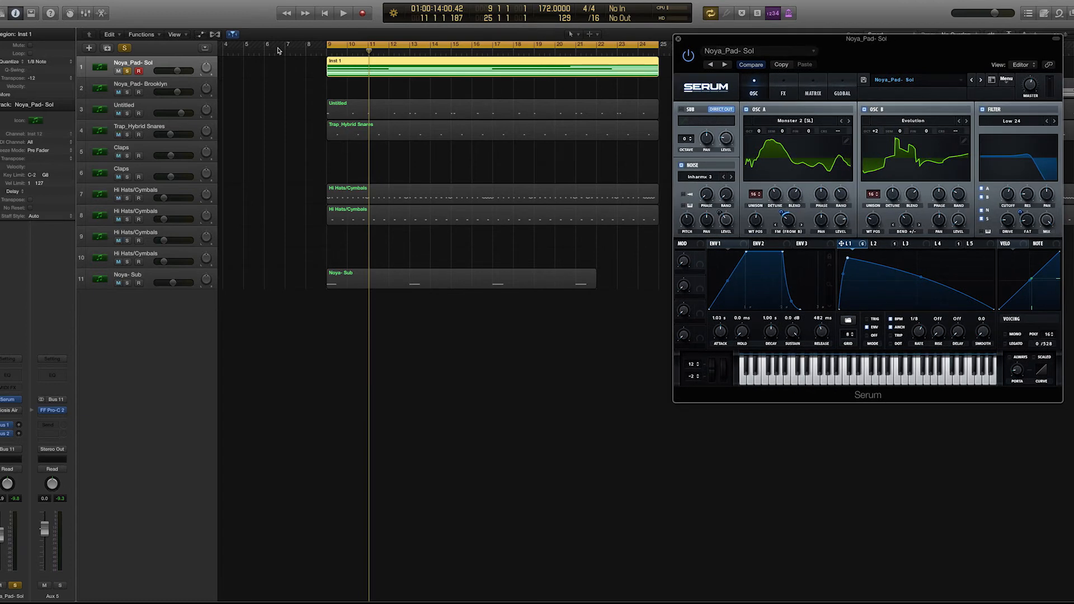
left_click(127, 71)
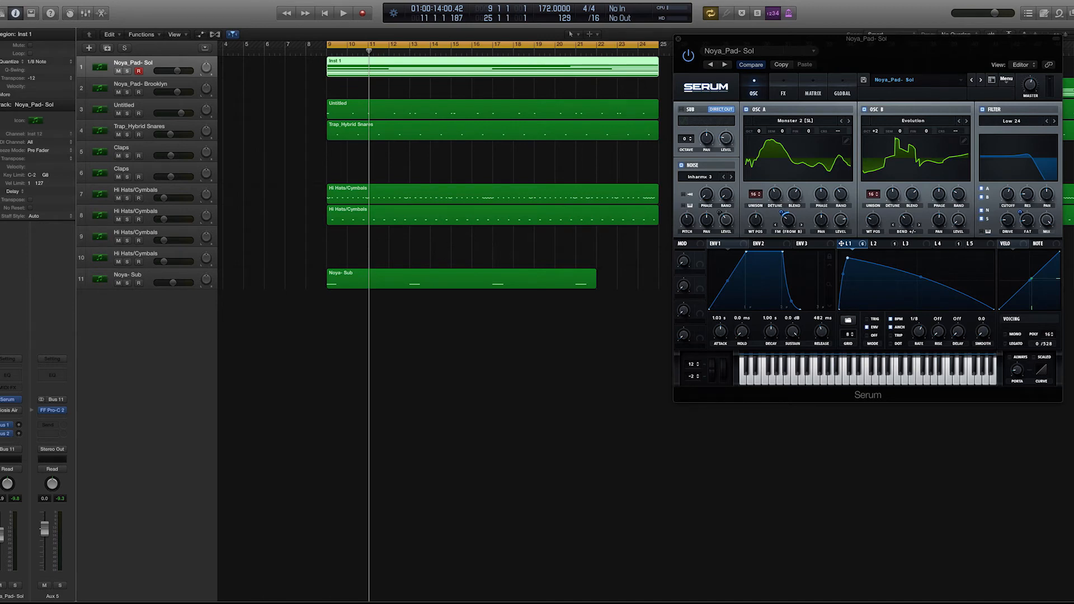
- Open the AirEQ insert on the pad track and examine its curve and low-cut frequency
mouse_move(0, 411)
left_click(7, 412)
left_click_drag(493, 84, 748, 63)
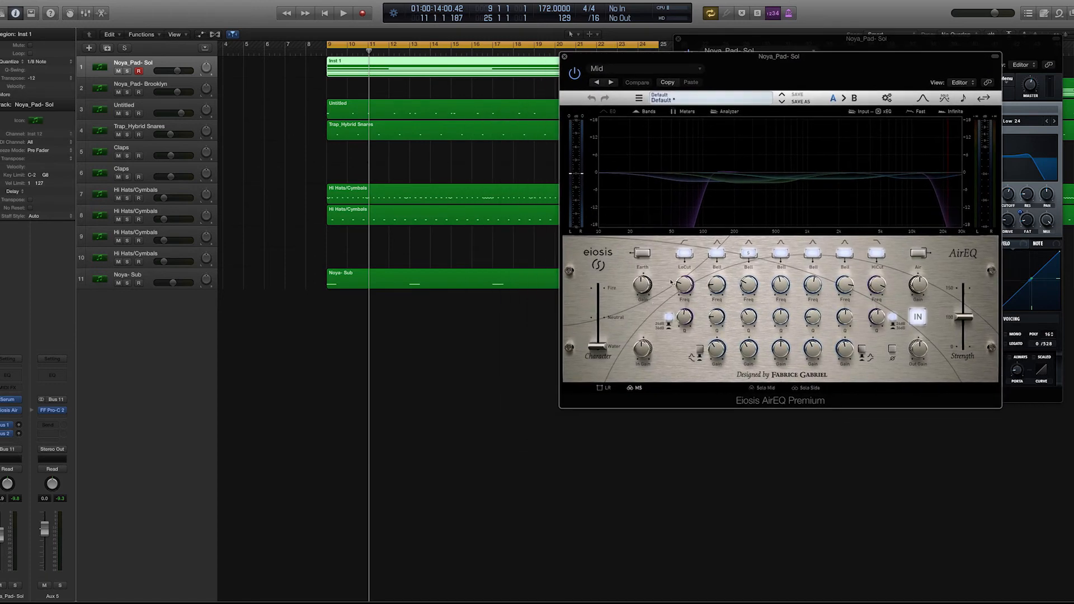
left_click_drag(686, 287, 687, 285)
- Solo the Noya- Sub track, play it on its own, and unsolo it
left_click(150, 274)
left_click(127, 283)
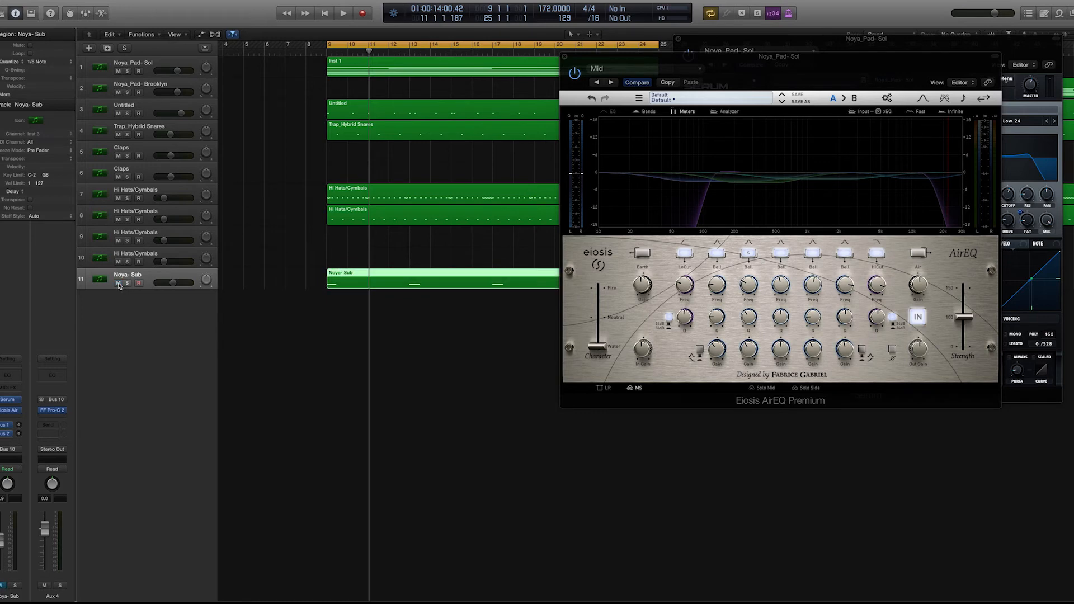
key("space")
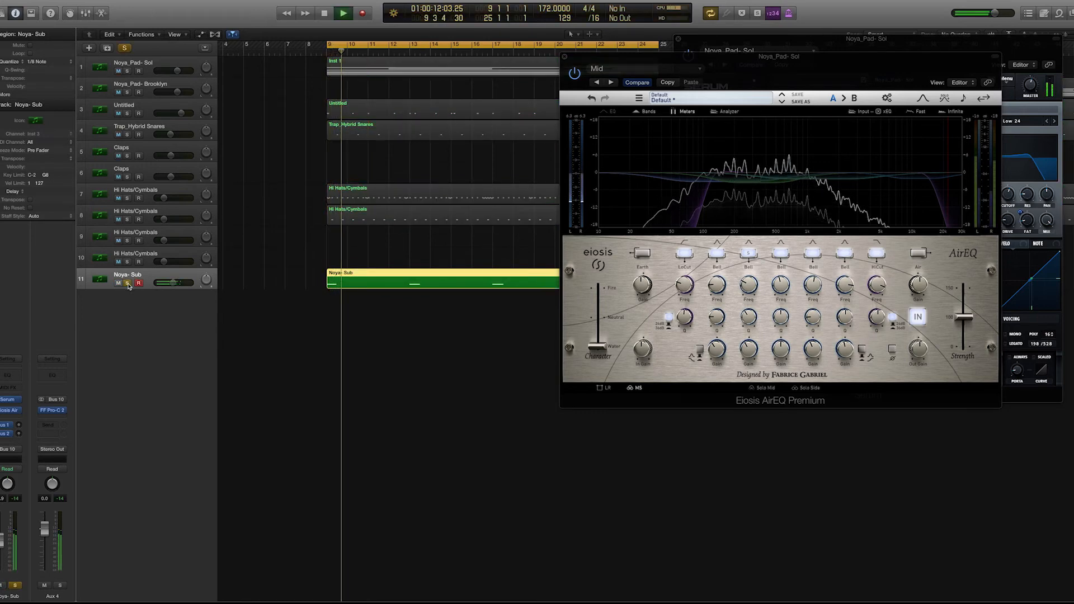
left_click(127, 283)
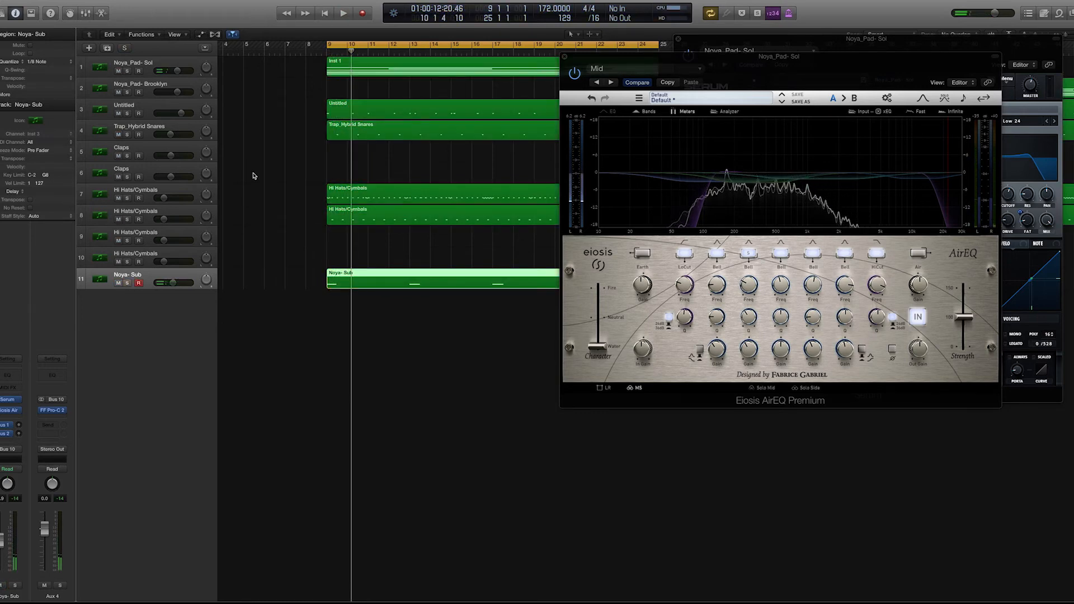
- Play the full arrangement with all tracks, then close the AirEQ window and reposition Serum
key("space")
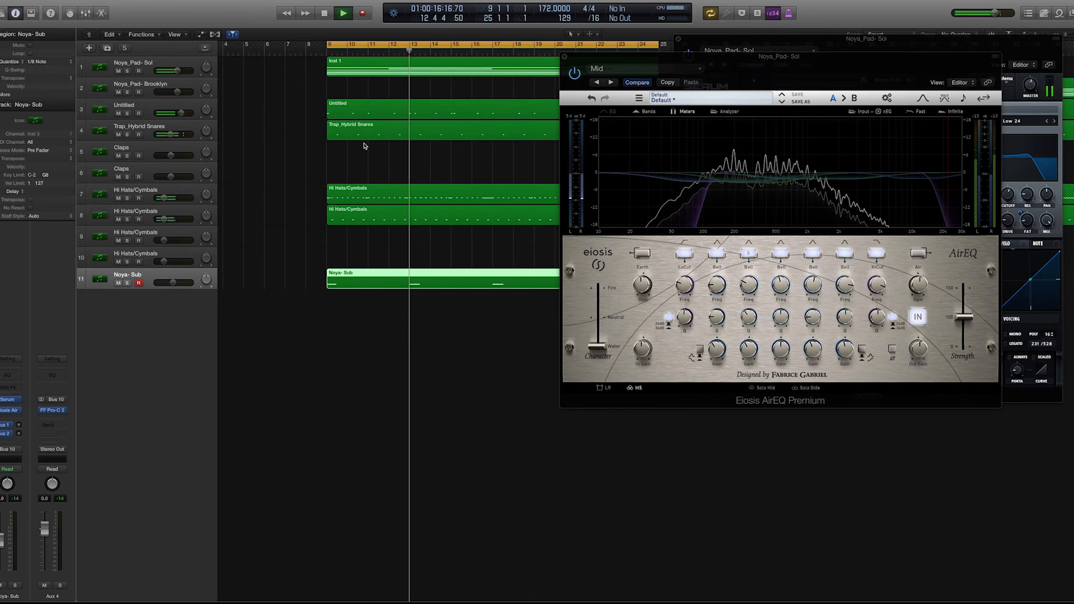
key("space")
left_click(563, 57)
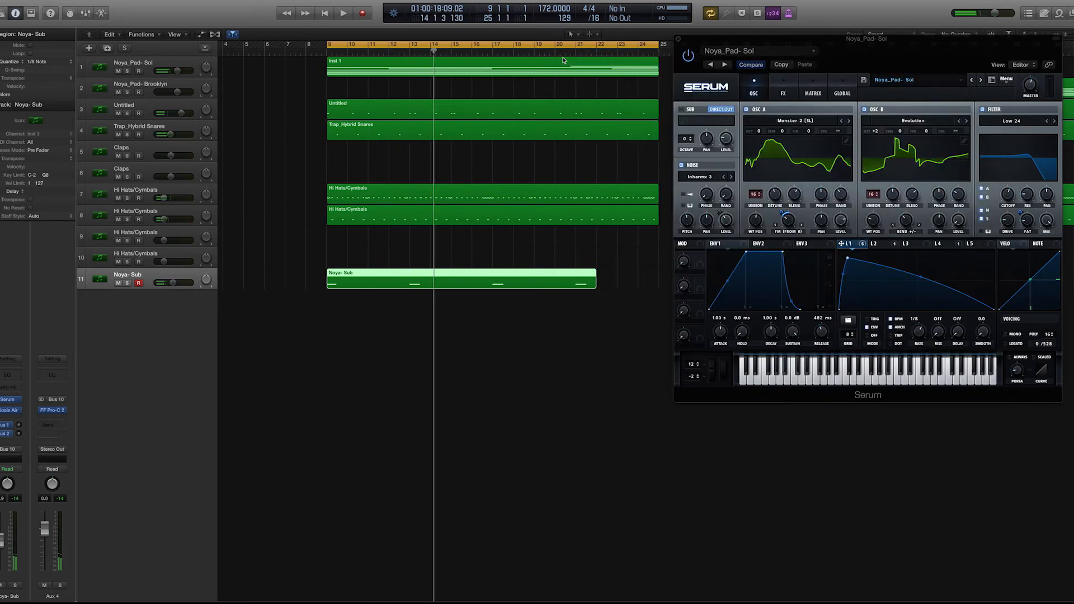
left_click_drag(750, 61, 747, 46)
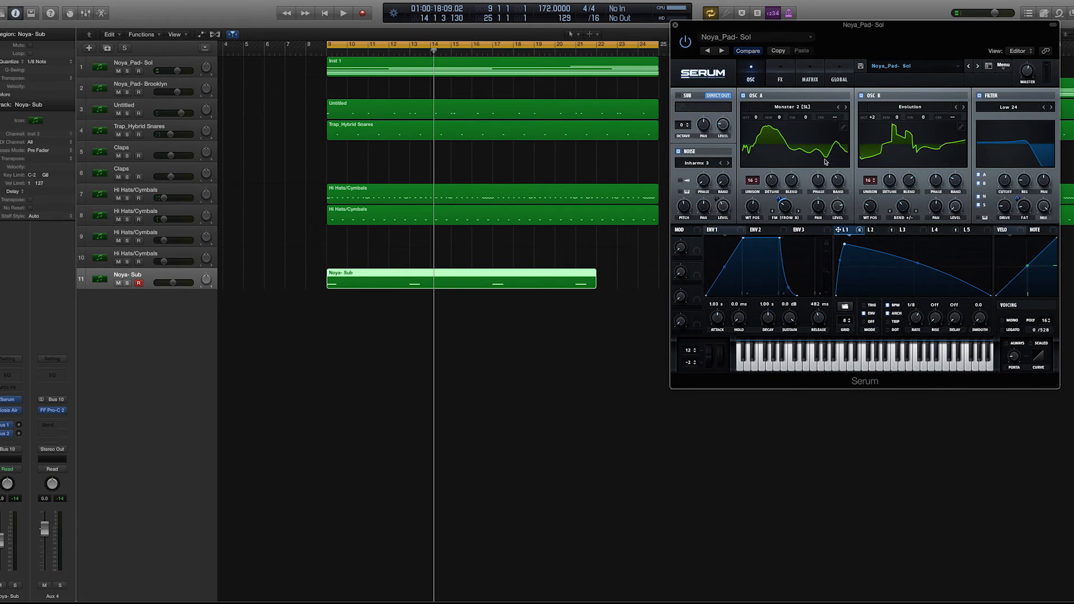
- Show automation for the tracks and set the Noya_Pad- Sol track's automation mode to Latch
left_click(161, 68)
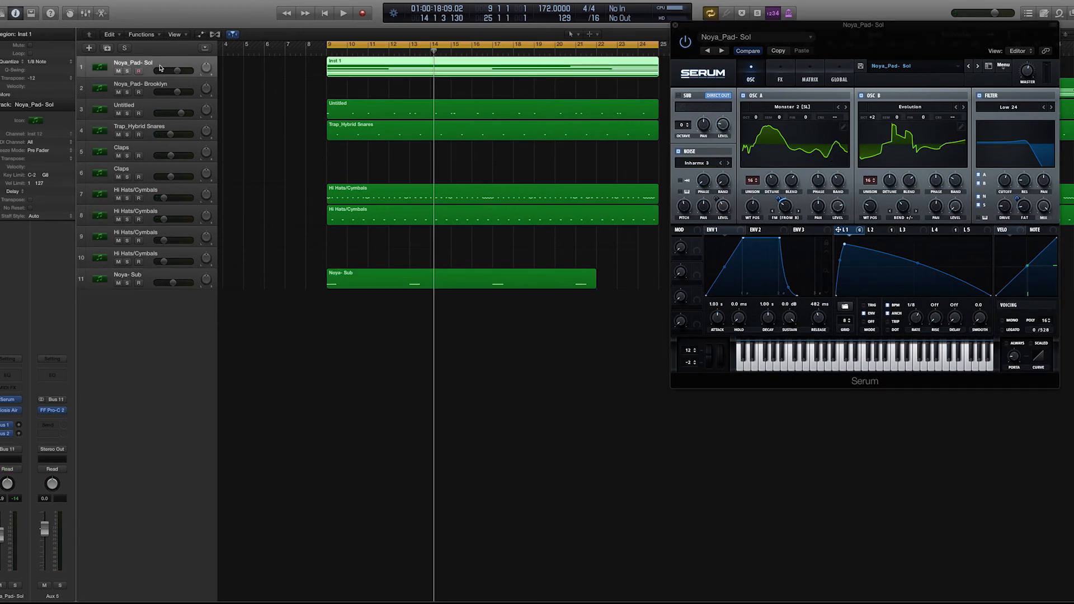
key("a")
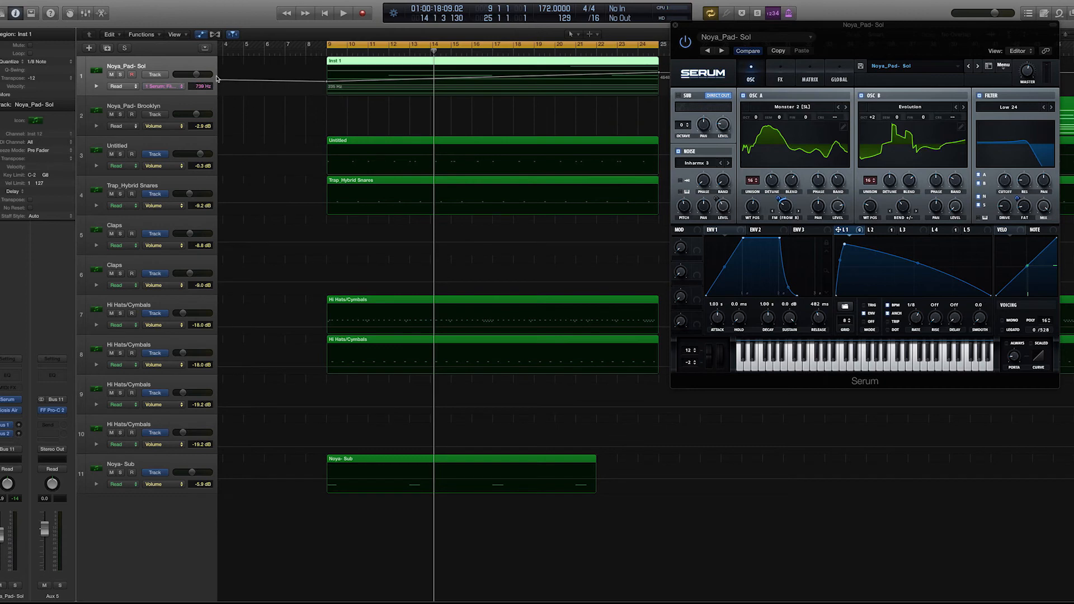
left_click(125, 87)
left_click(129, 99)
- Turn off cycle playback and place the playhead just before bar 9
left_click(361, 44)
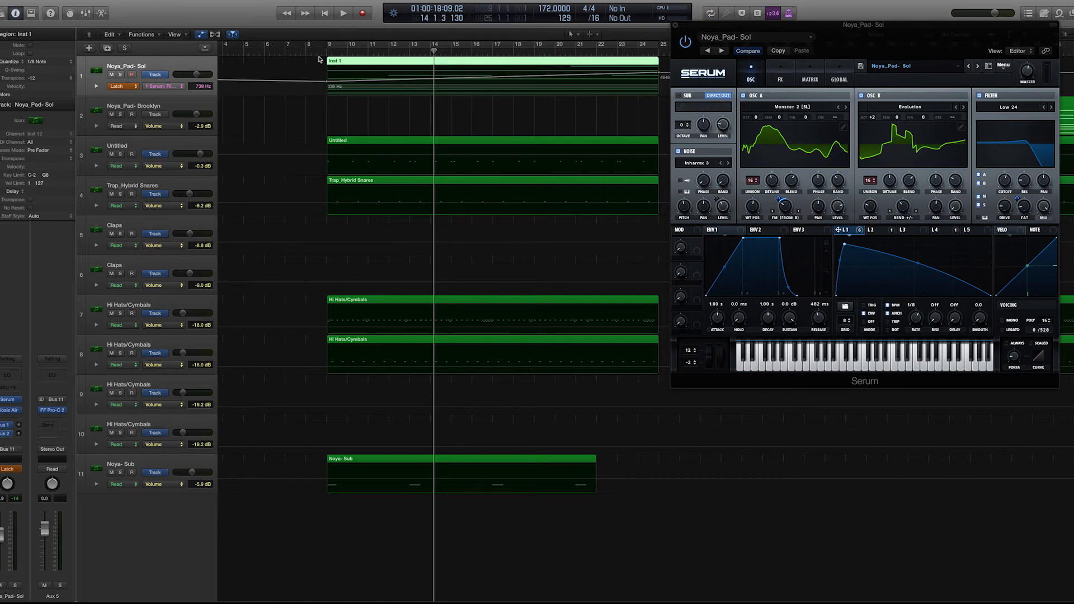
key("space")
left_click_drag(323, 51, 320, 51)
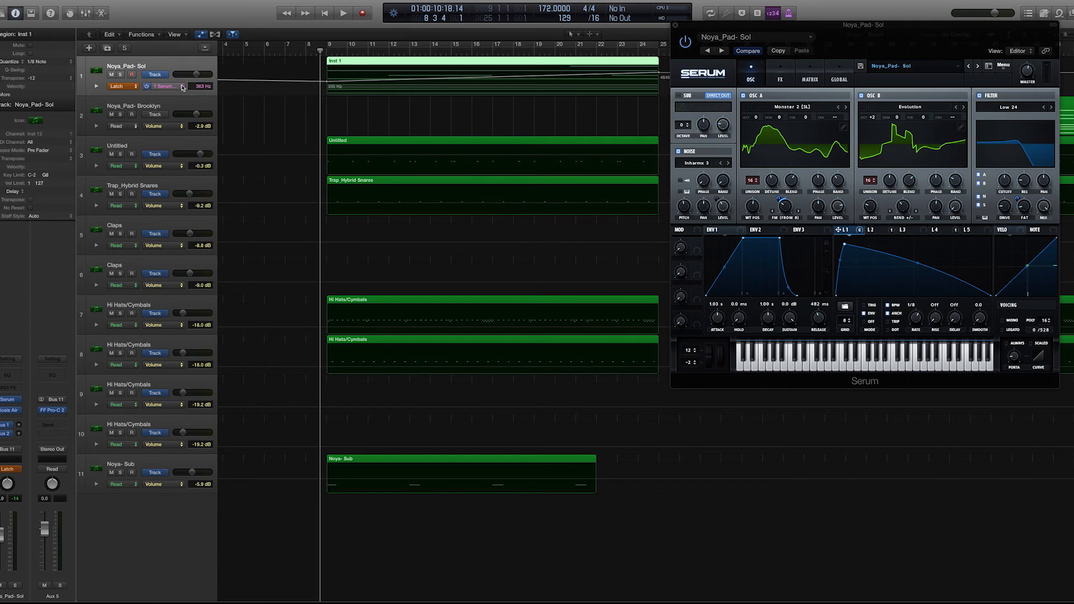
- Look through the pad track's automation parameters, including the Serum list, keeping Fil Cutoff displayed
left_click(161, 86)
mouse_move(202, 20)
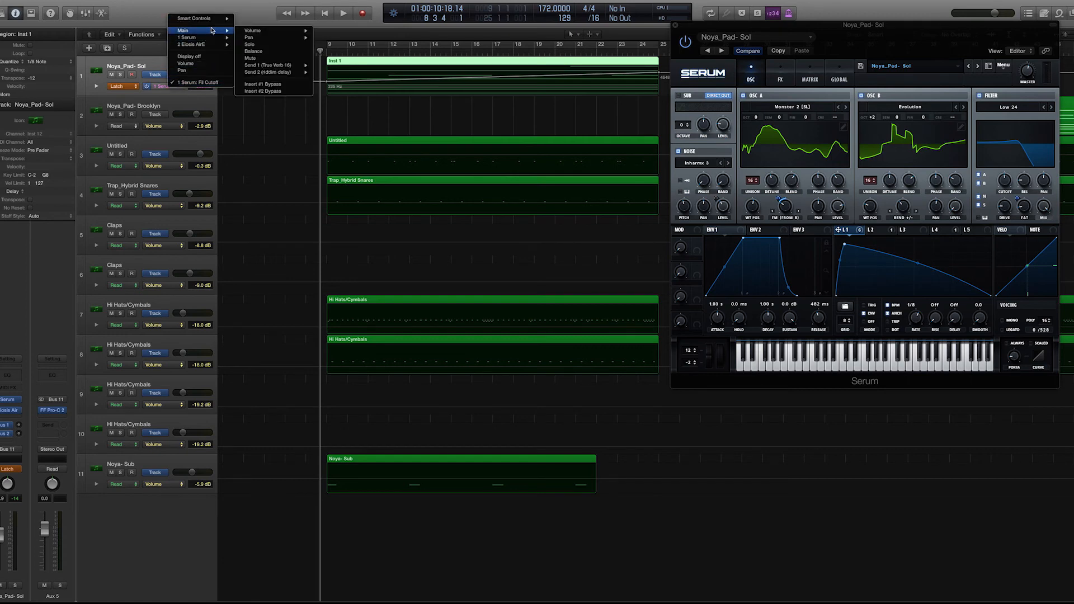
mouse_move(213, 38)
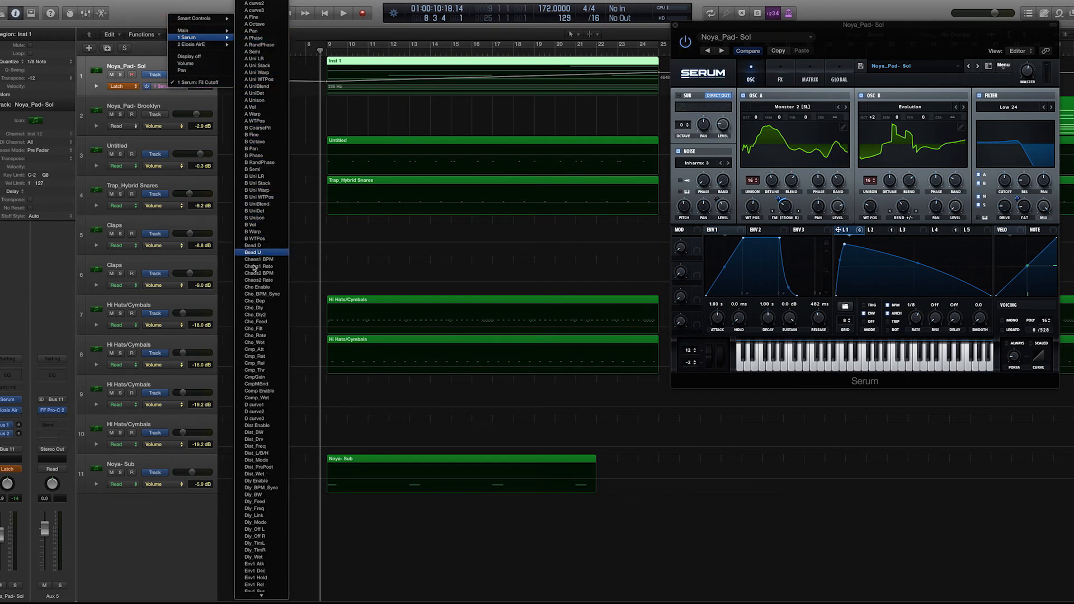
left_click(320, 3)
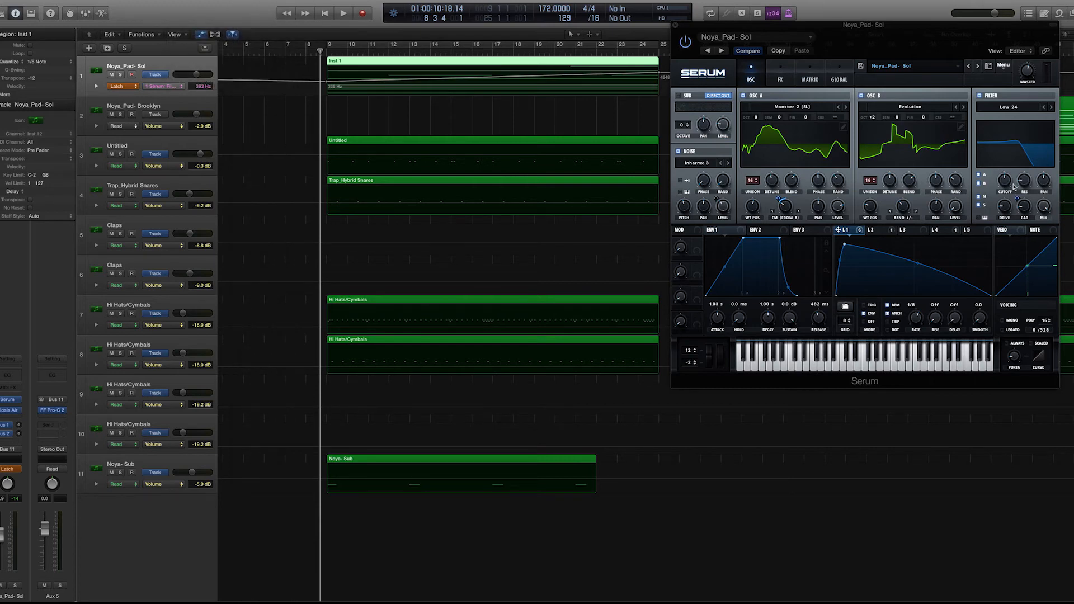
- Record a short pass of Serum filter cutoff automation starting around bar 9, and remove the newly recorded points
left_click_drag(929, 45, 920, 59)
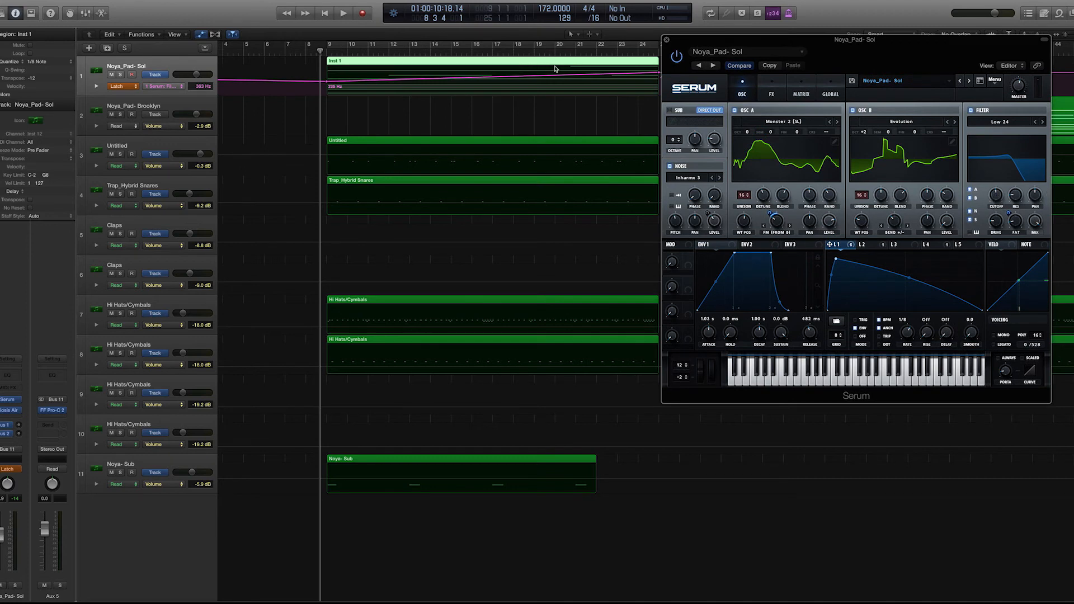
key("space")
mouse_move(997, 195)
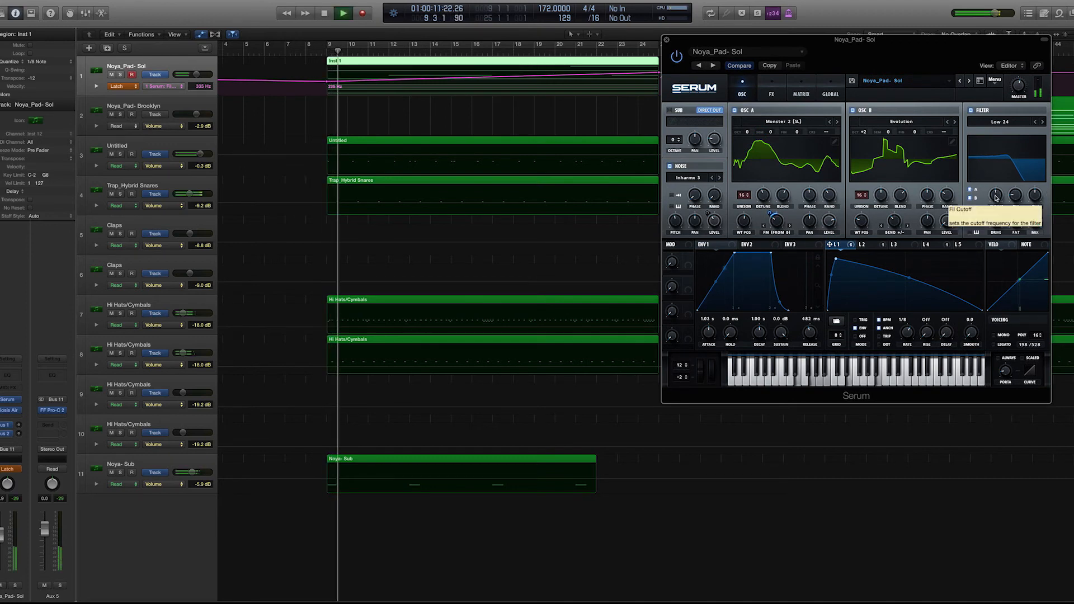
key("space")
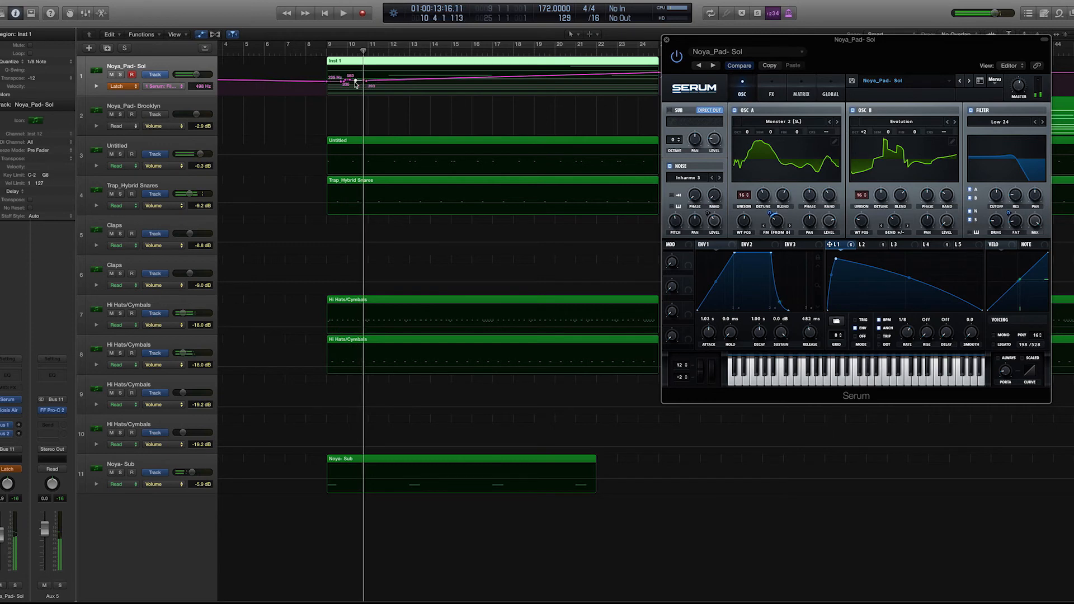
left_click(367, 84)
left_click_drag(335, 81, 327, 81)
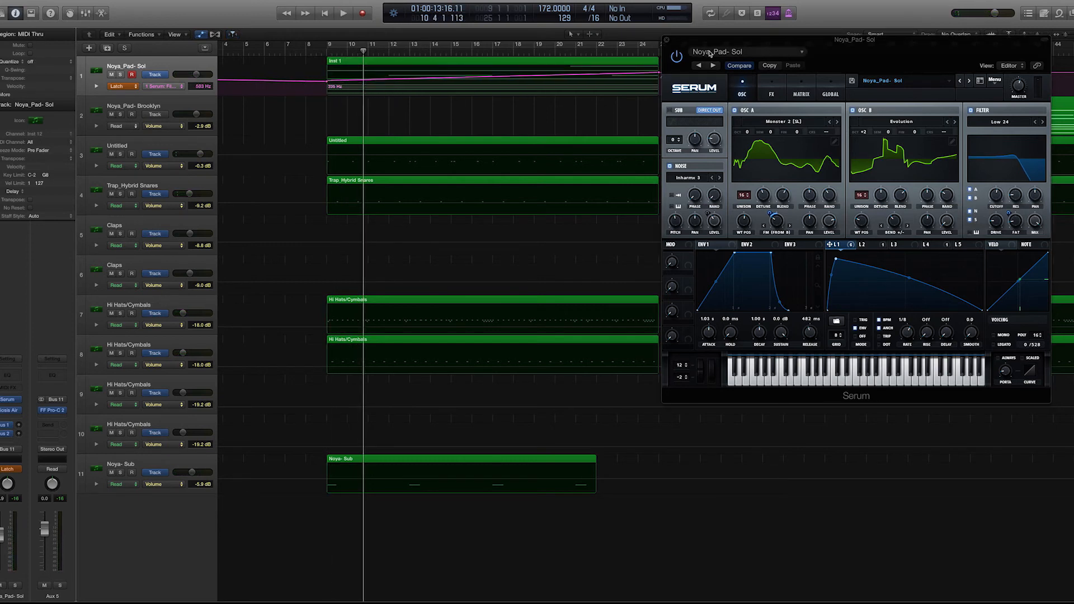
- Set the Noya_Pad- Sol track's automation mode back to Read and check which automation parameter it displays
left_click_drag(686, 47, 759, 43)
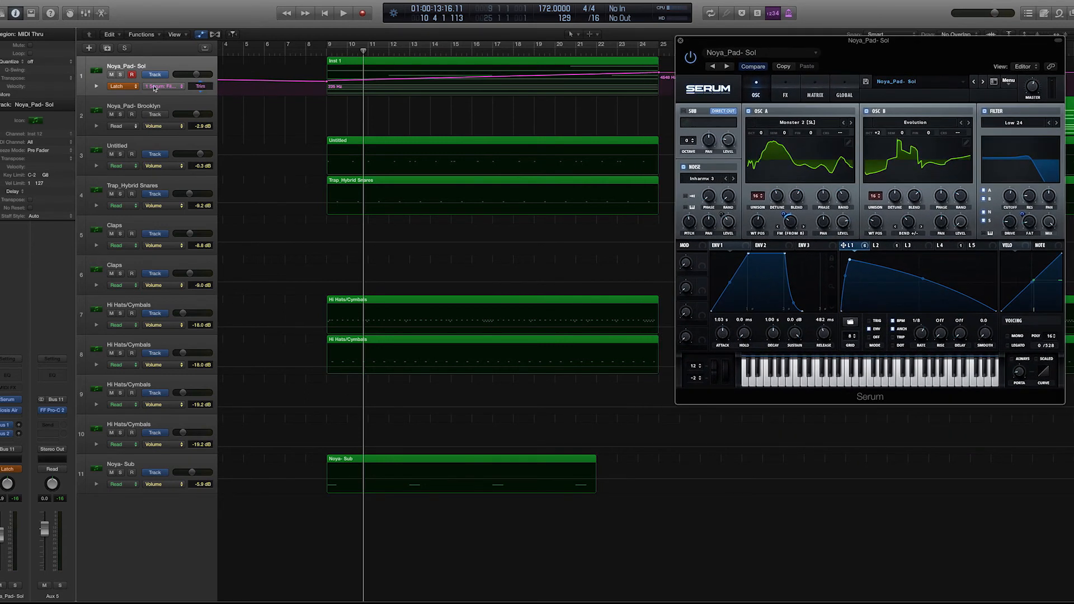
left_click(132, 87)
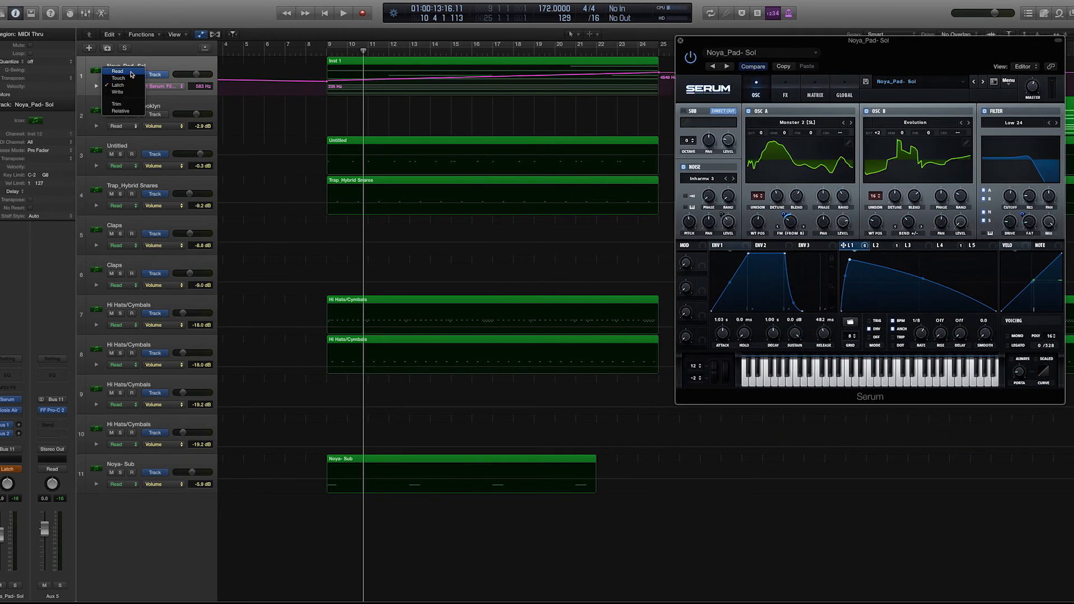
left_click(131, 75)
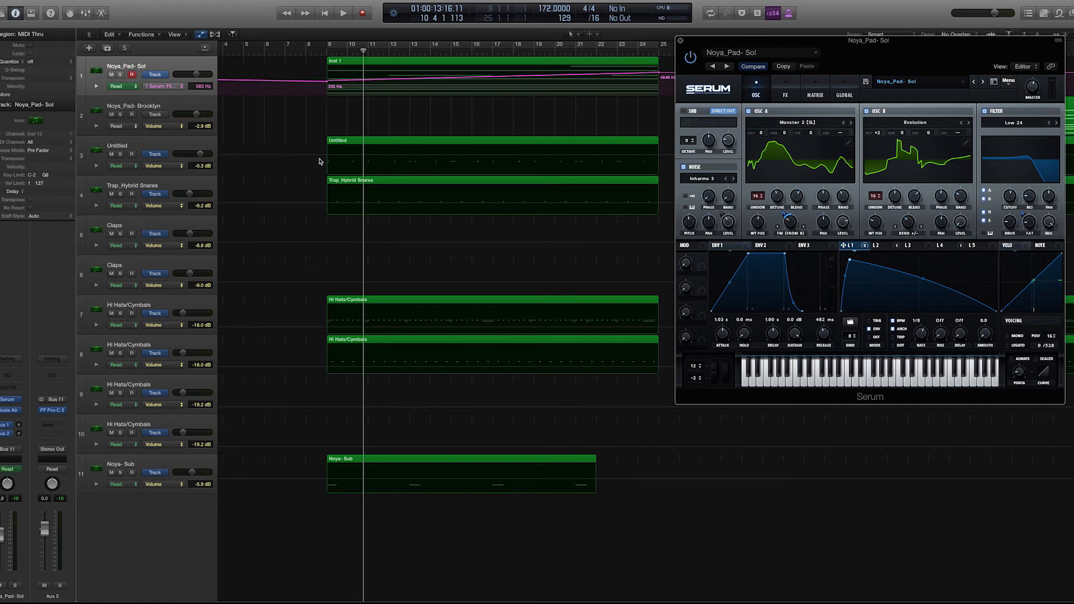
left_click(168, 86)
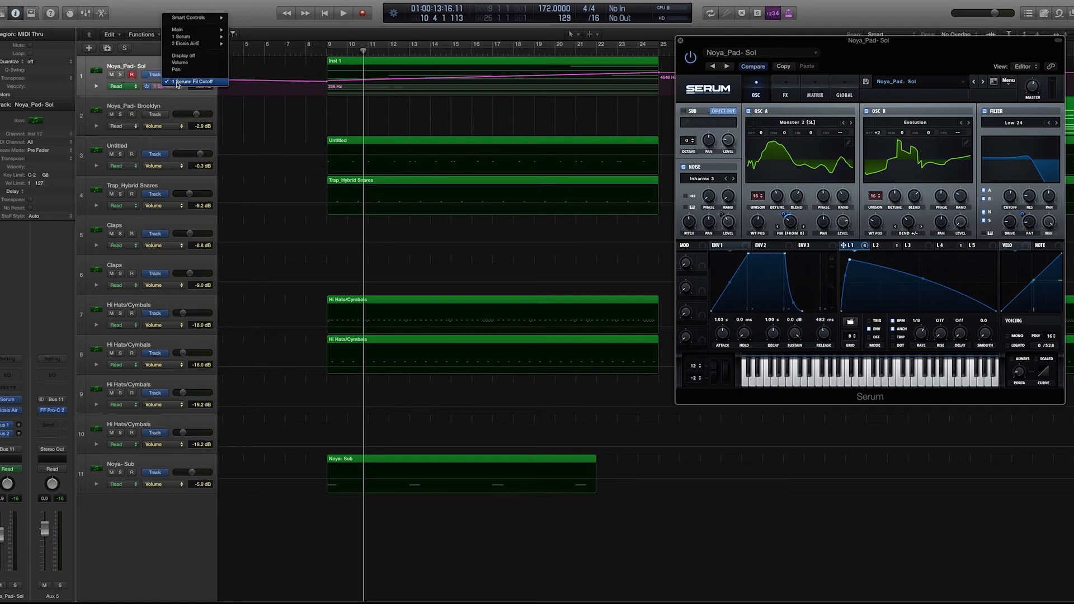
left_click(171, 6)
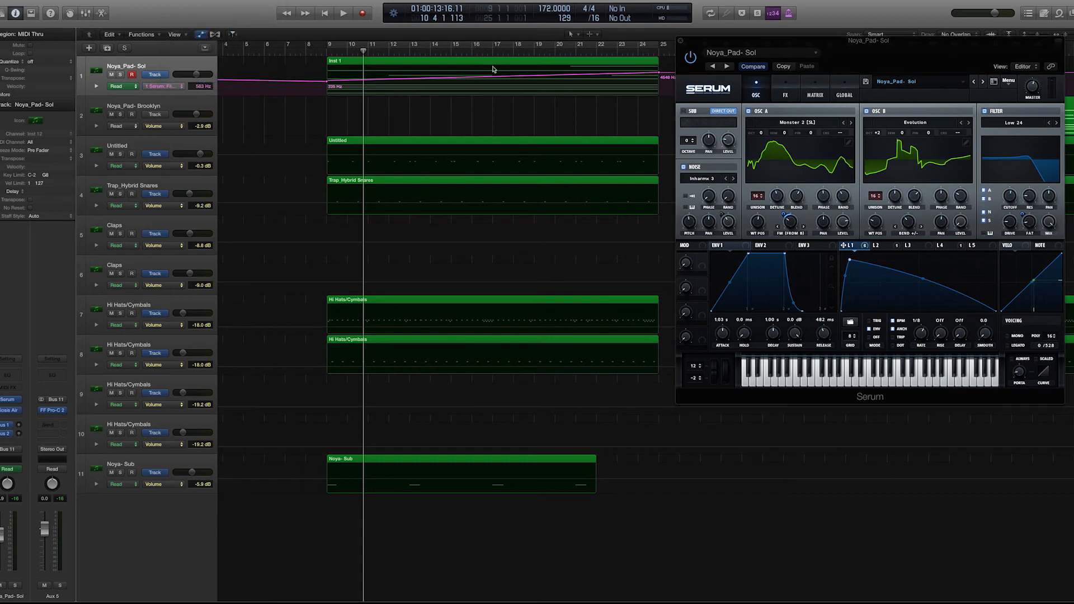
- Raise the filter cutoff automation point at bar 25 on the Noya_Pad- Sol track to about 6.2 kHz
left_click_drag(919, 50, 926, 86)
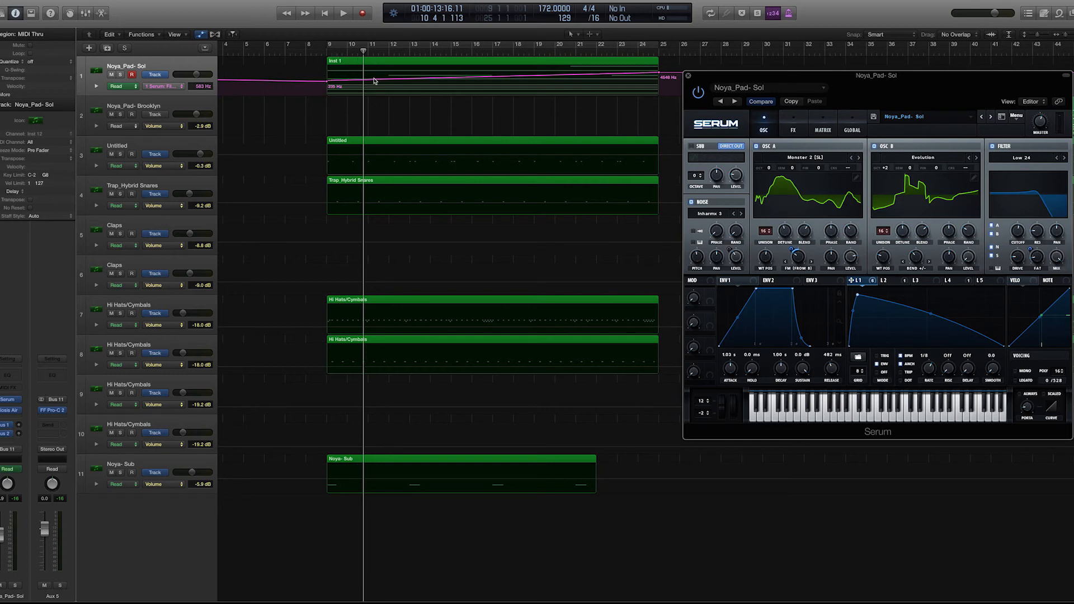
left_click(658, 73)
left_click_drag(658, 73, 659, 73)
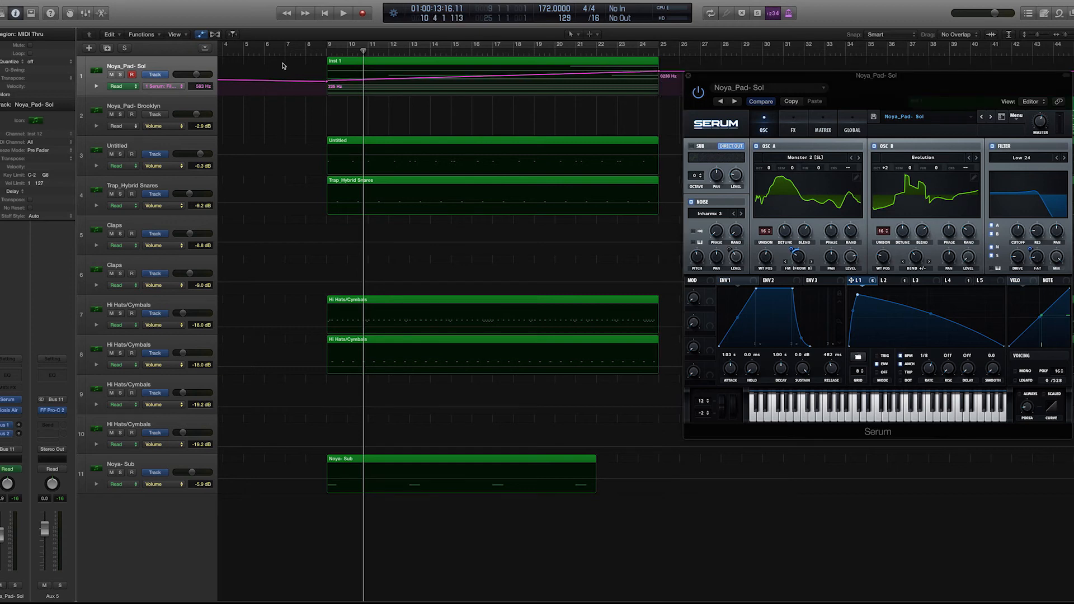
- Play the arrangement from just before bar 9 through to bar 25 to hear the filter cutoff rise
left_click(324, 52)
left_click(321, 52)
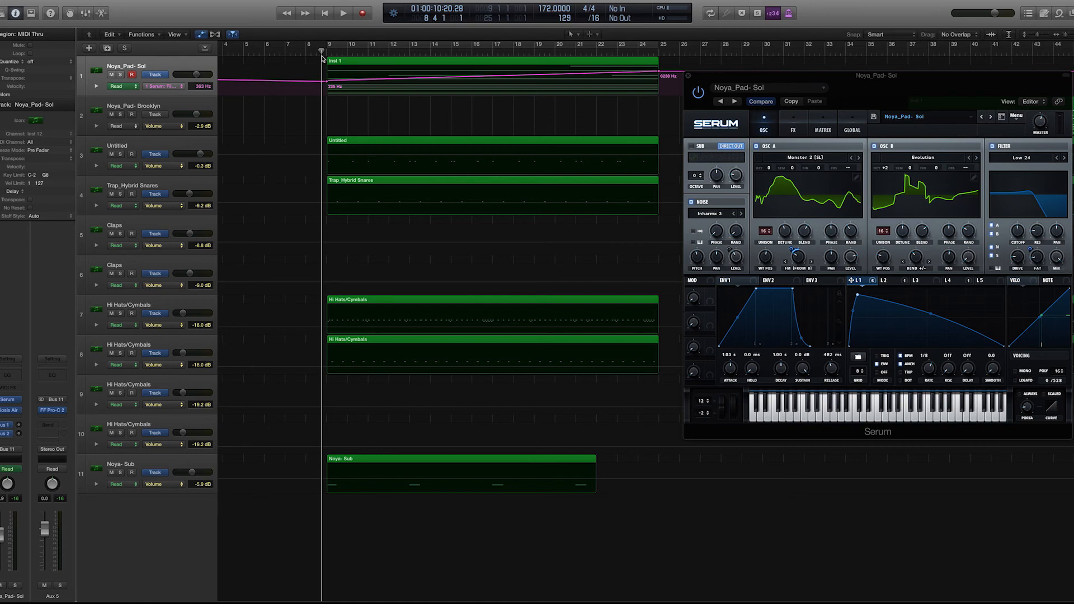
key("space")
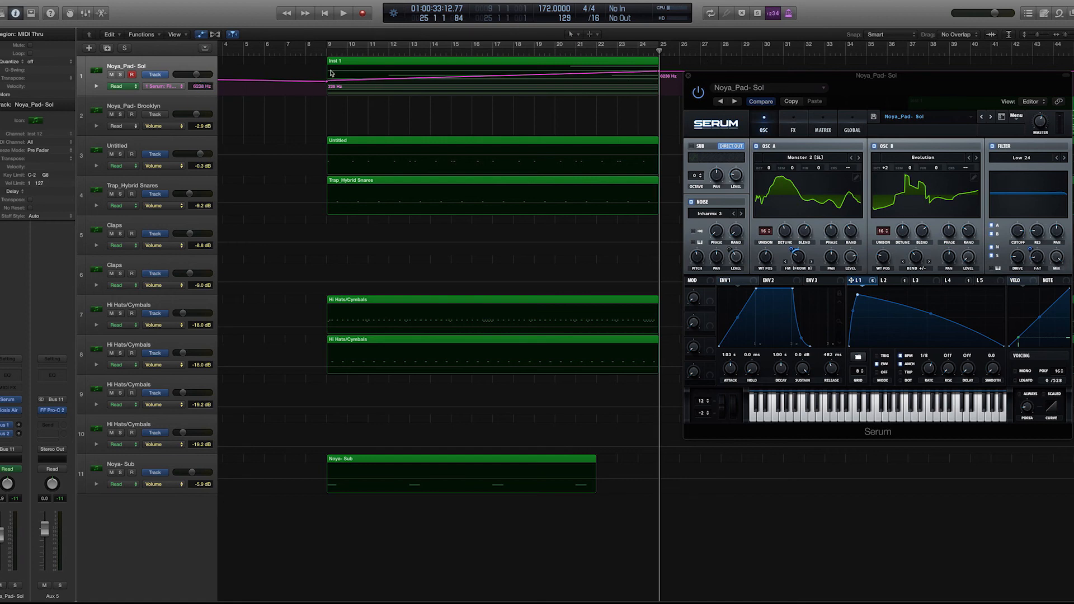
- Hide the track automation lanes and place the Serum window beyond bar 25, clear of the regions before it
left_click_drag(840, 95, 819, 90)
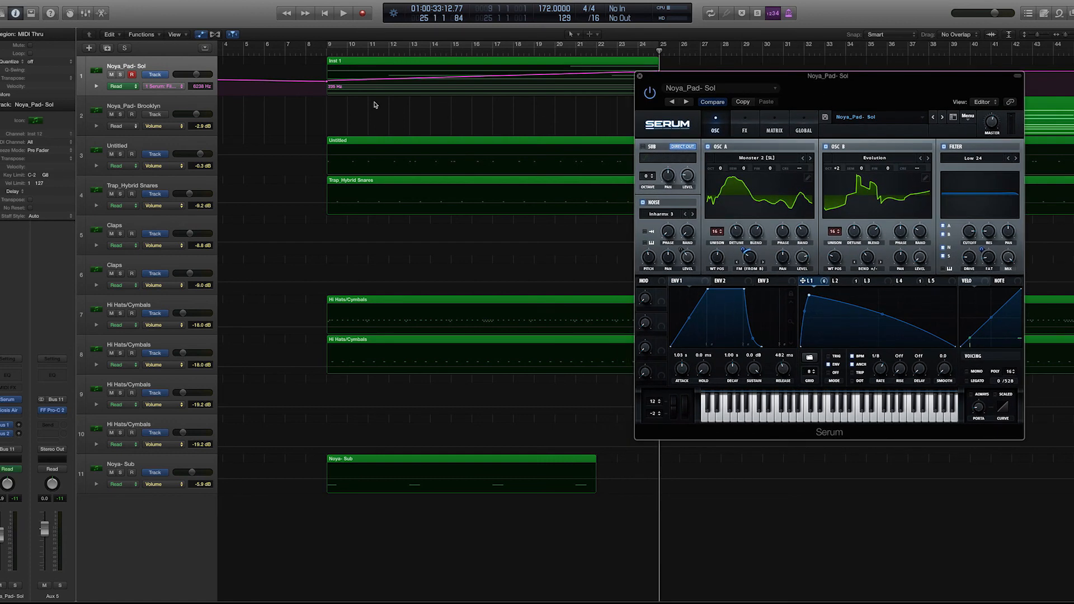
key("a")
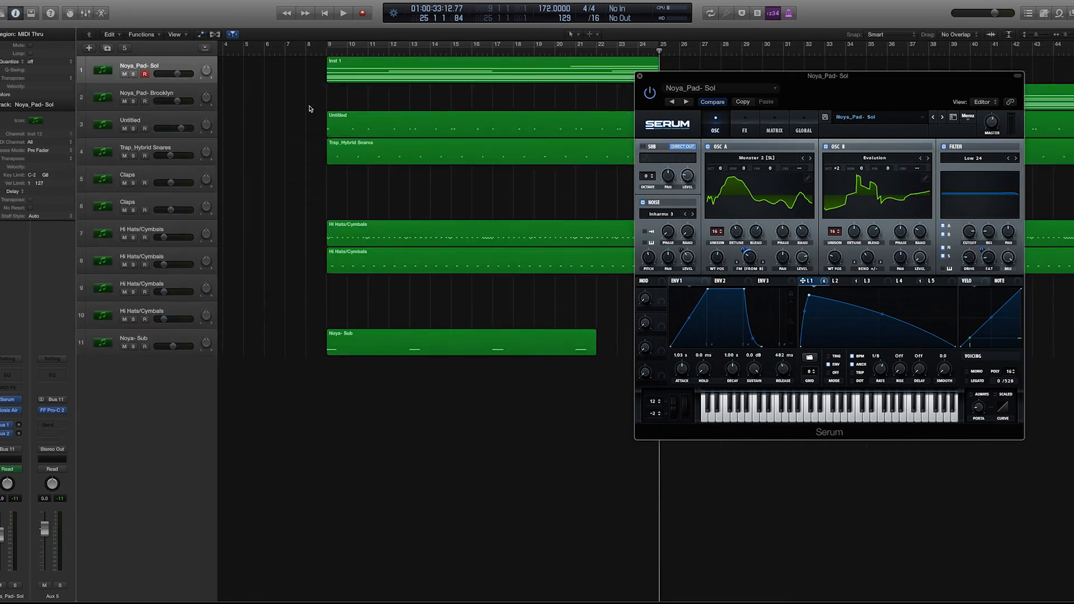
left_click_drag(754, 77, 819, 62)
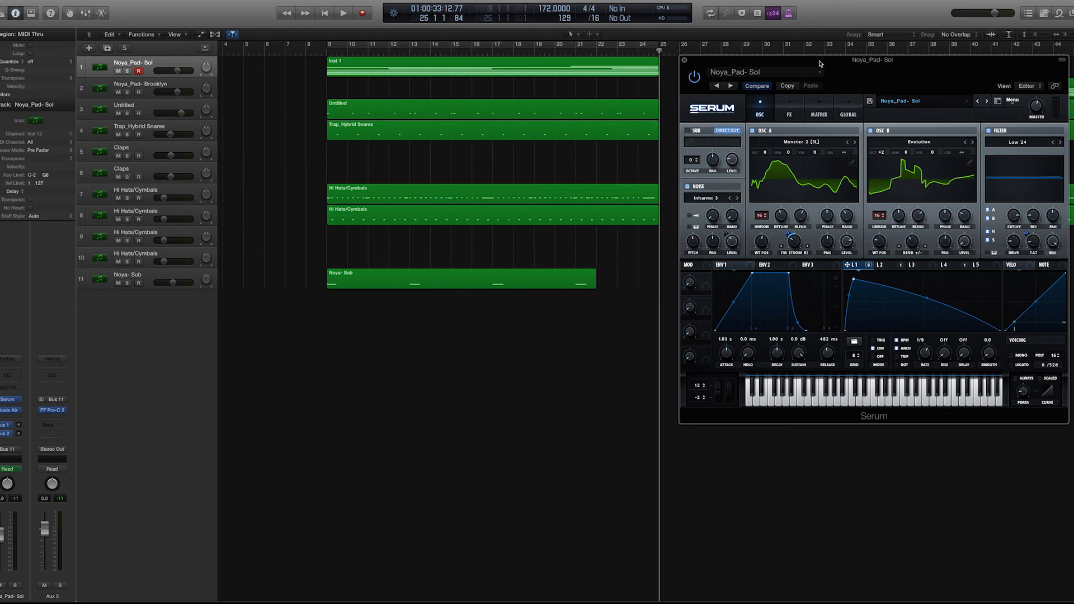
left_click_drag(855, 66, 855, 67)
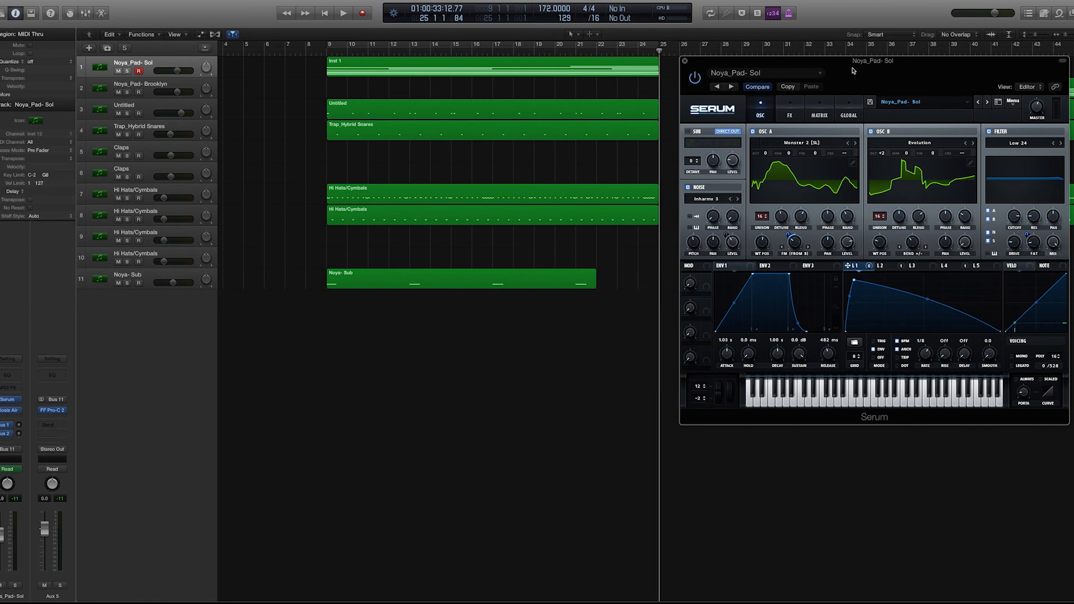
- Turn on cycle playback over bars 9 to 25 and play the looped section
left_click(590, 44)
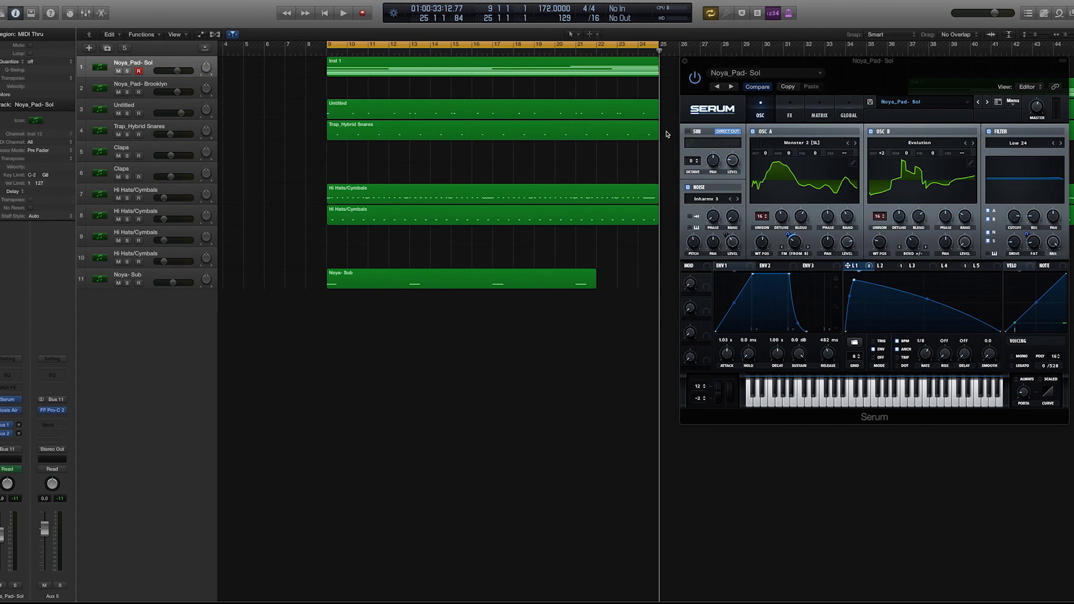
key("space")
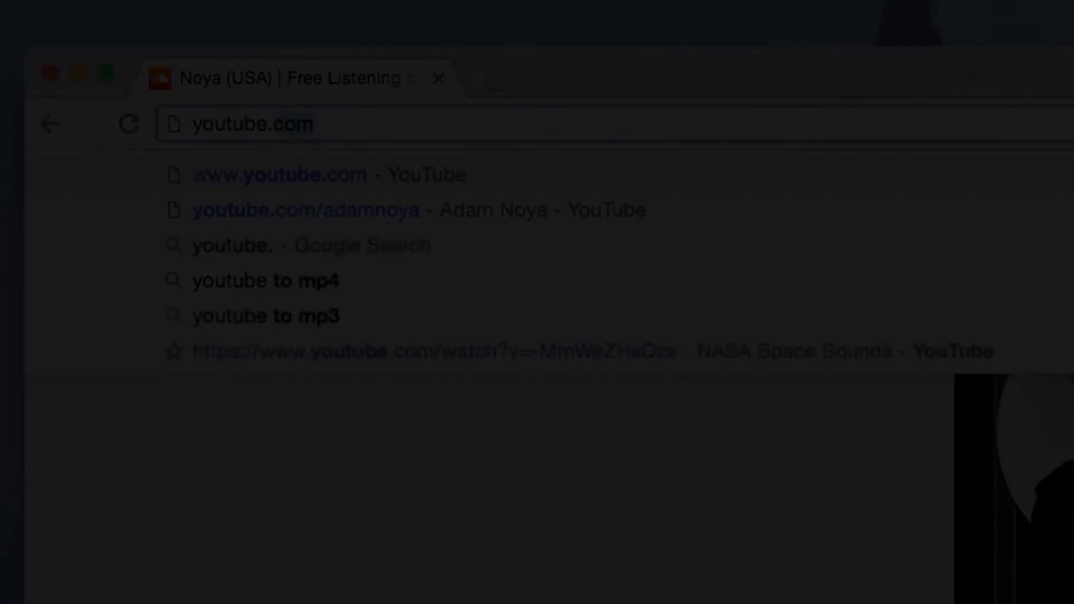
- Switch to the web browser and open the artist's YouTube channel and the SoundCloud page soundcloud.com/noyadubstep
type(".com/adamnoya")
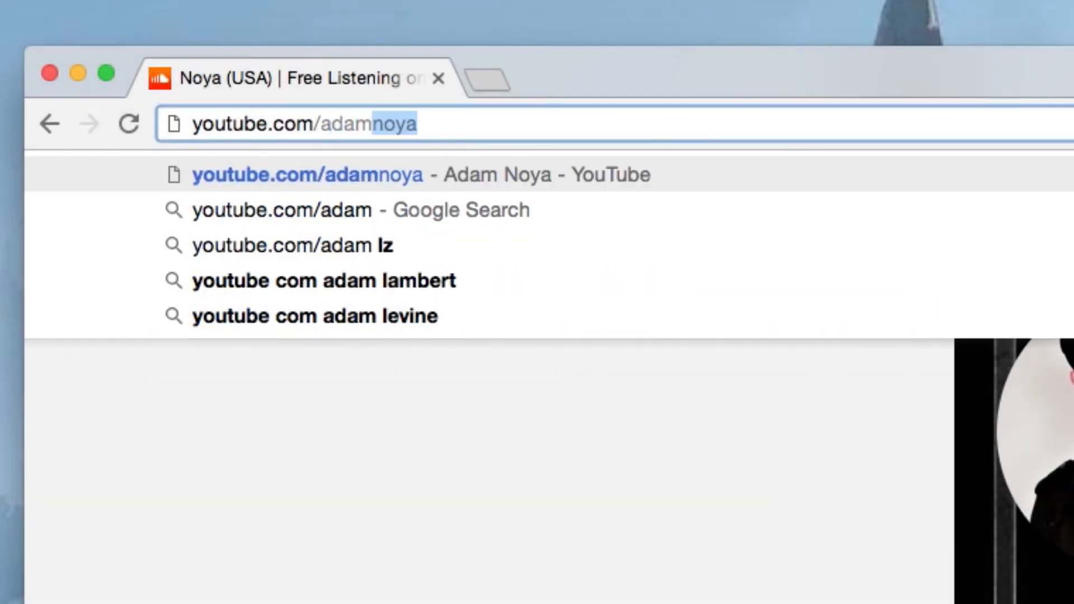
key("Return")
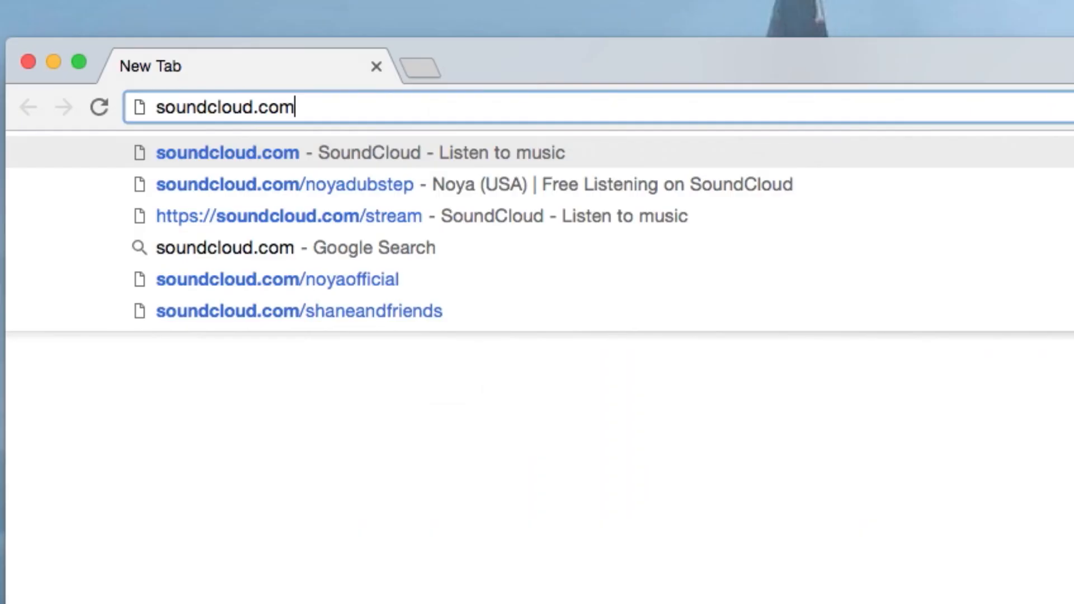
type("/noyadubste")
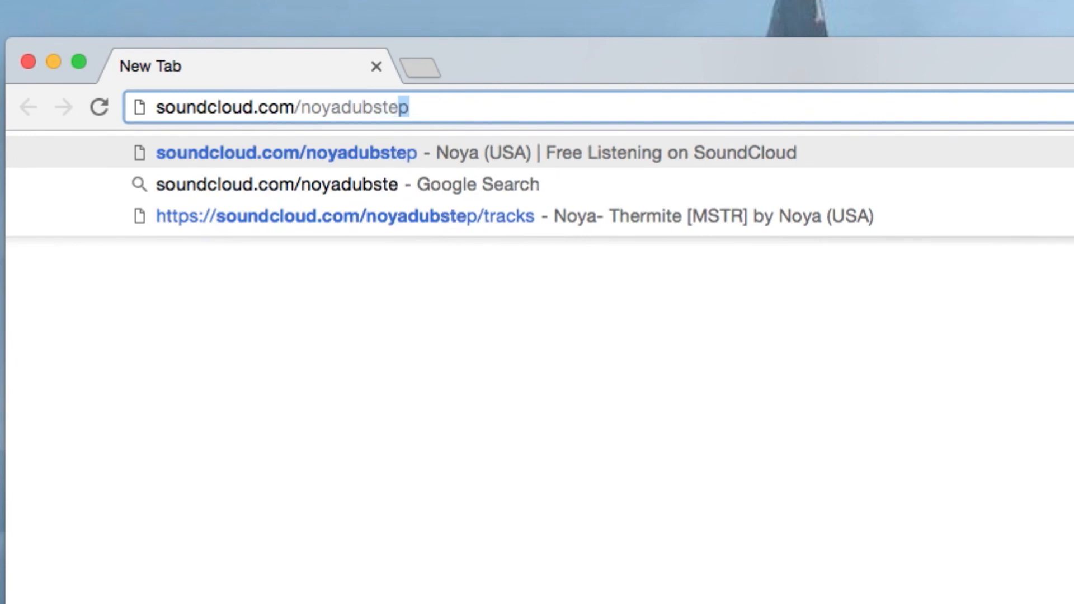
key("Return")
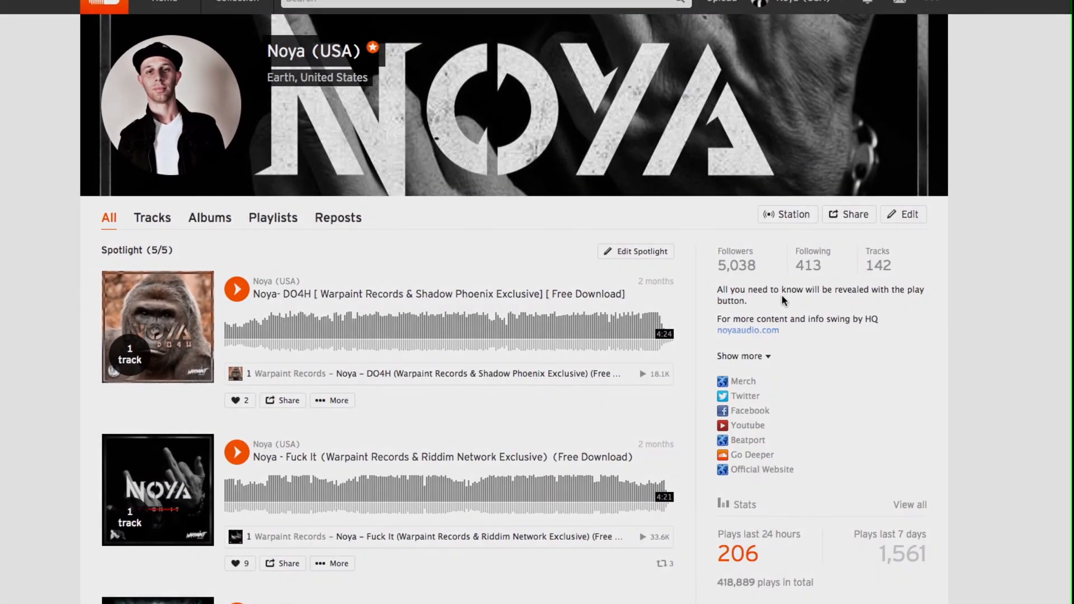